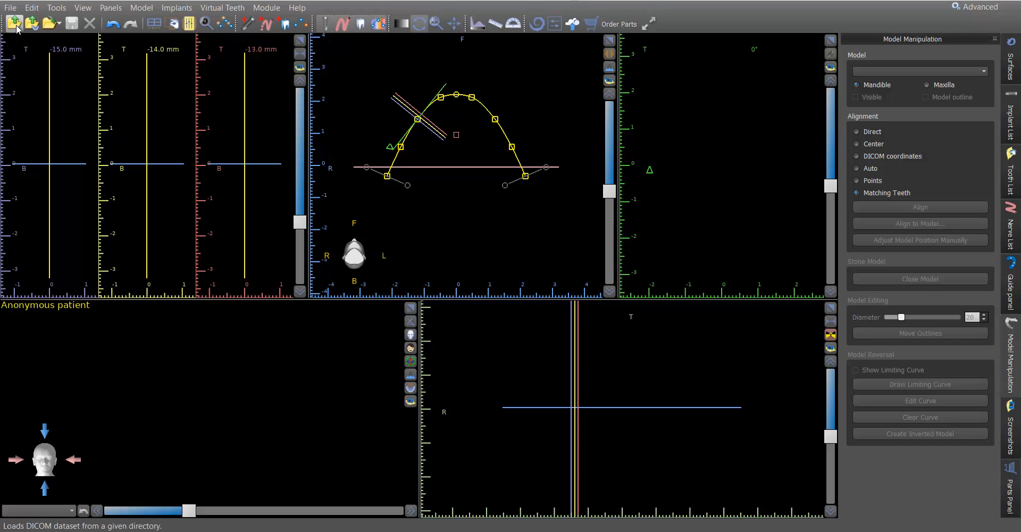
- Load the CT series from the DICOM data in the Implant Case folder at maximum quality
left_click(17, 27)
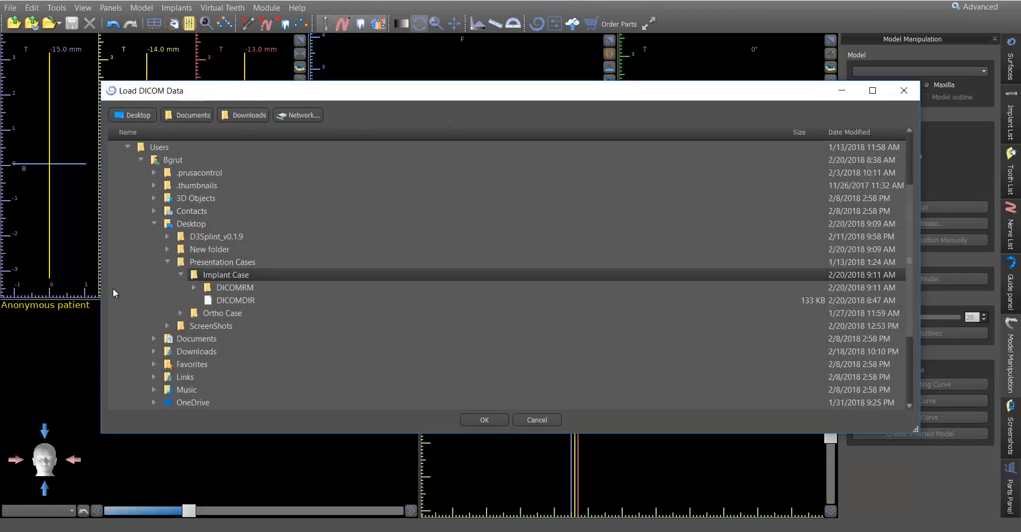
left_click(225, 299)
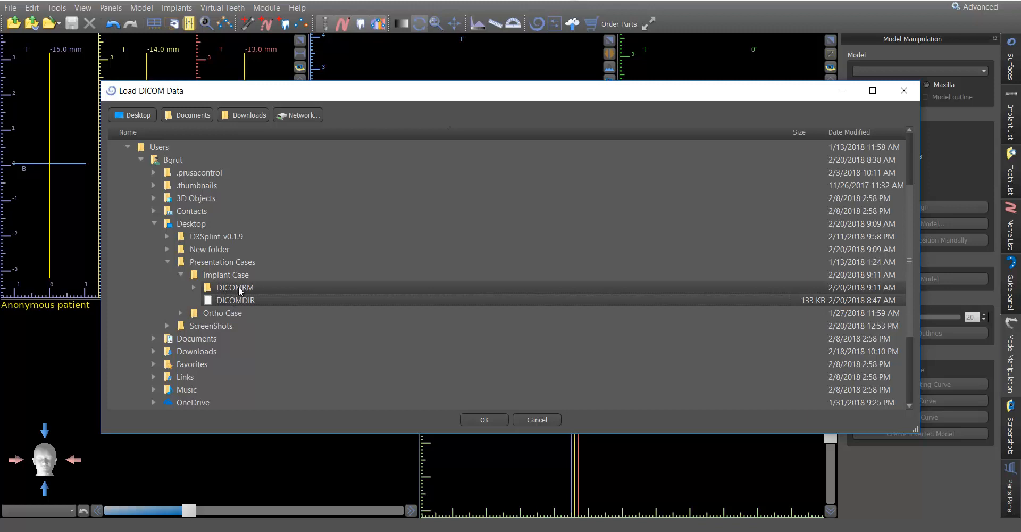
left_click(484, 420)
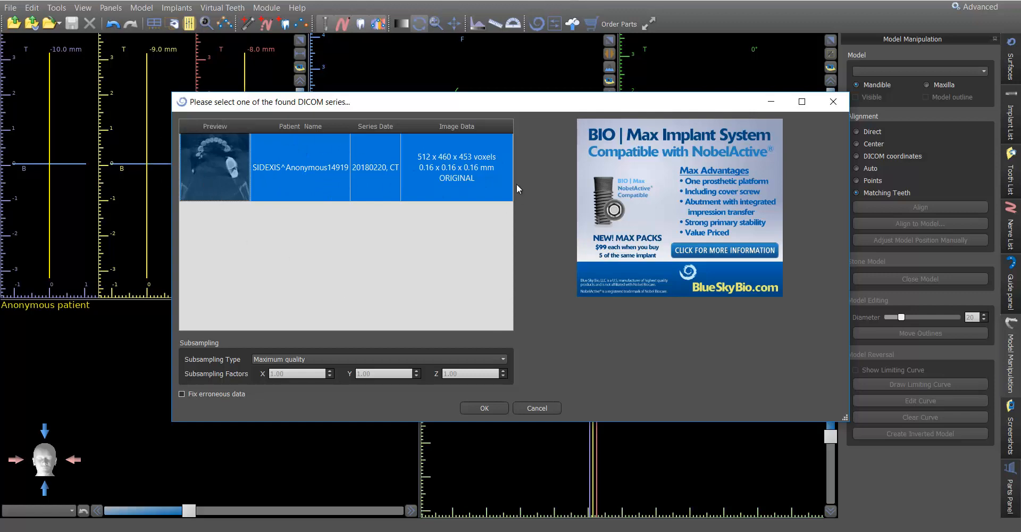
left_click(497, 410)
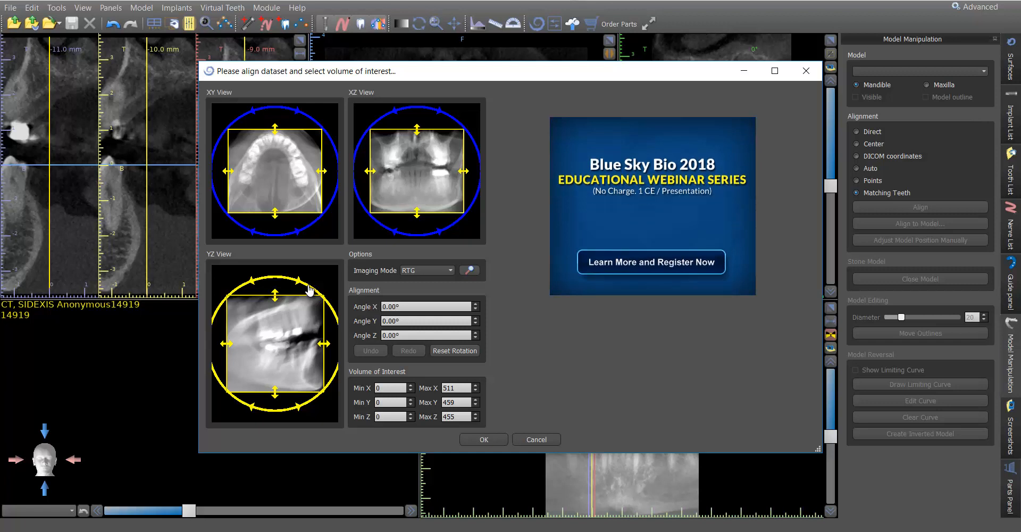
- Rotate the dataset slightly in the YZ, XZ and XY views to straighten the jaw's alignment
mouse_move(309, 290)
left_mouse_down()
mouse_move(320, 300)
mouse_move(306, 282)
mouse_move(317, 297)
left_mouse_up()
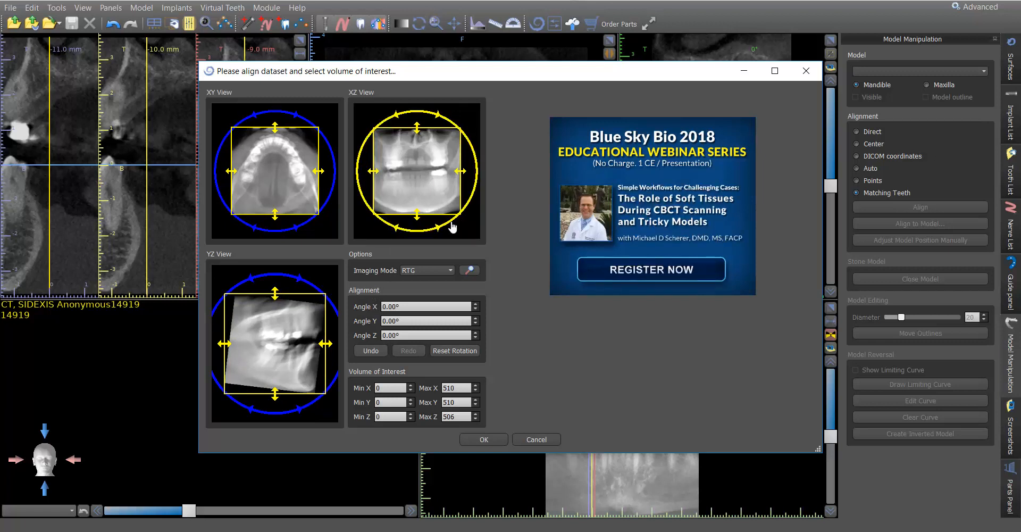
left_click_drag(452, 227, 450, 226)
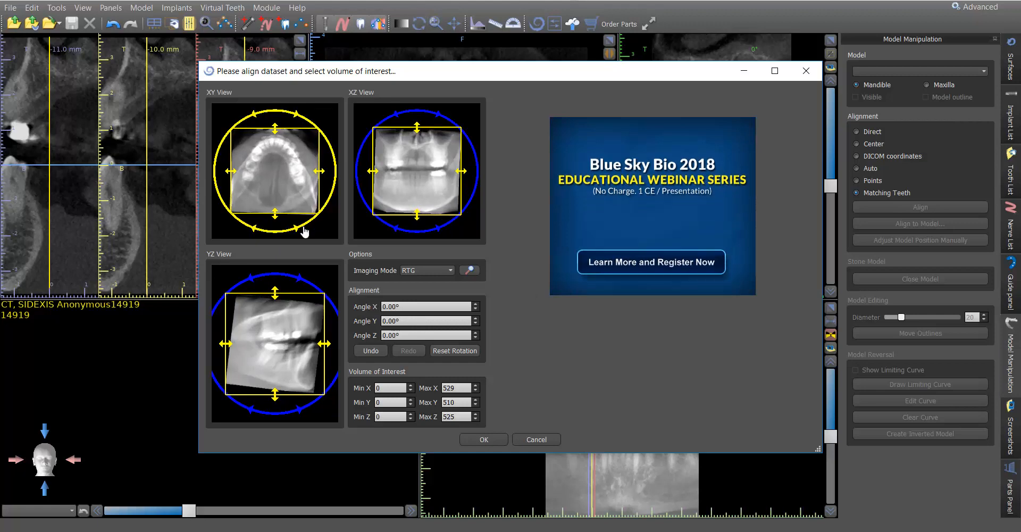
left_click_drag(304, 228, 306, 225)
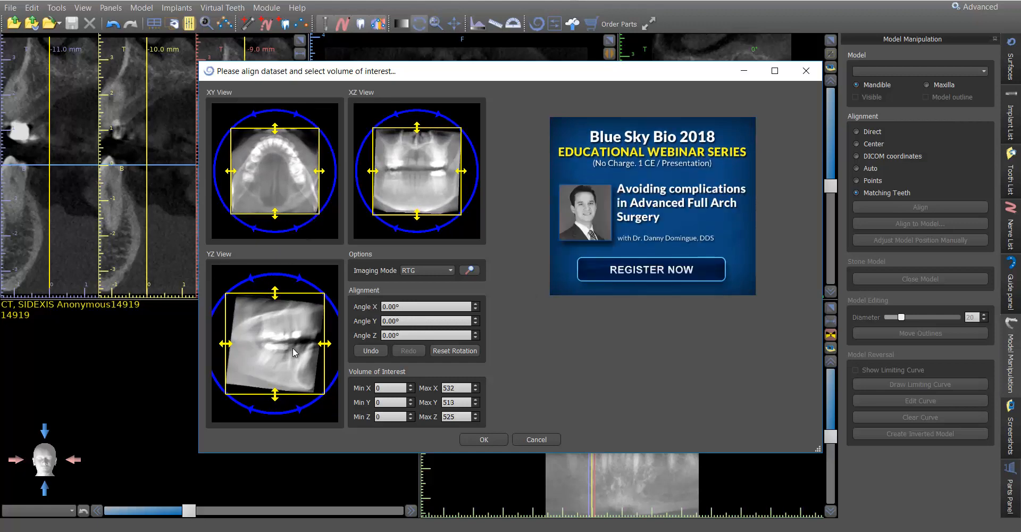
- Crop the volume of interest to about X 38–490, Y 13–378 and Z 16–365, and accept the dataset
left_click_drag(275, 297, 280, 329)
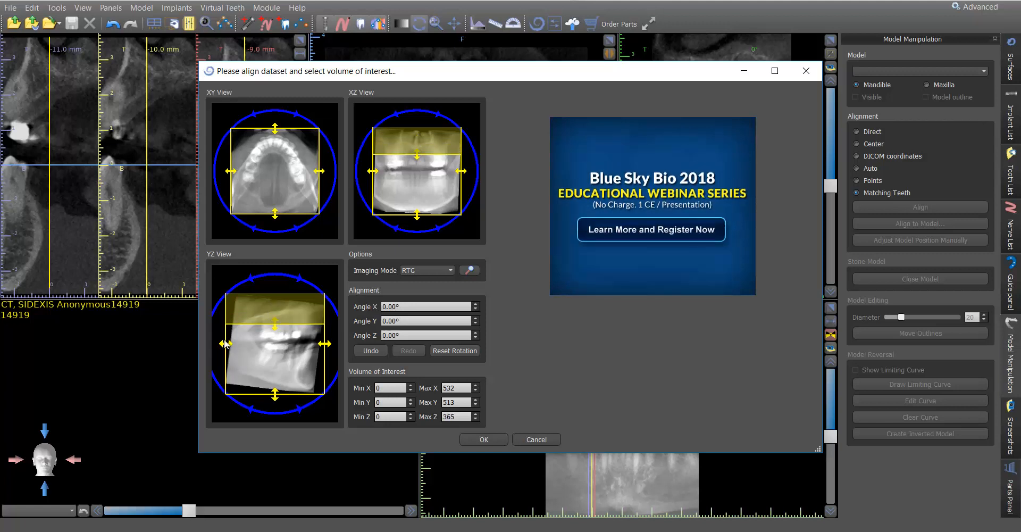
left_click_drag(225, 344, 254, 357)
left_click_drag(275, 399, 276, 393)
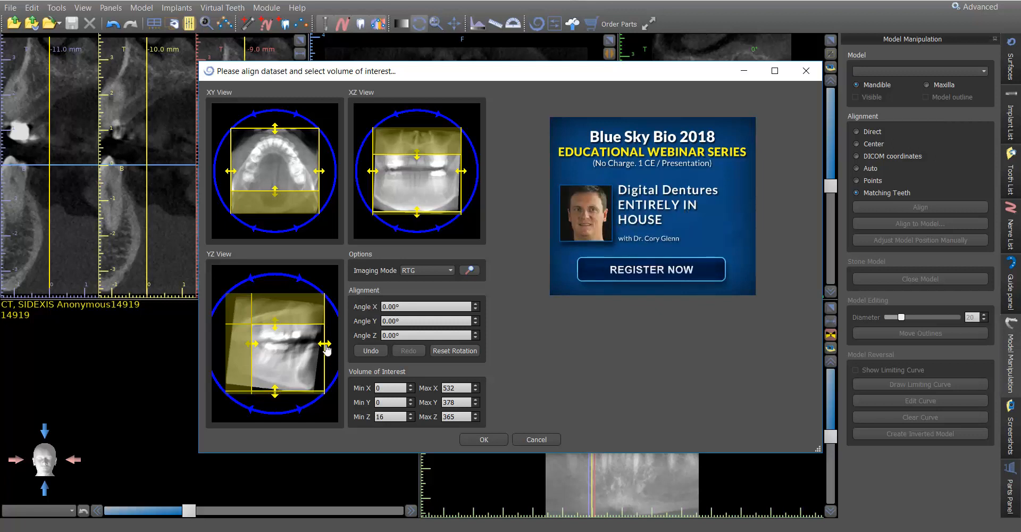
left_click_drag(325, 345, 322, 344)
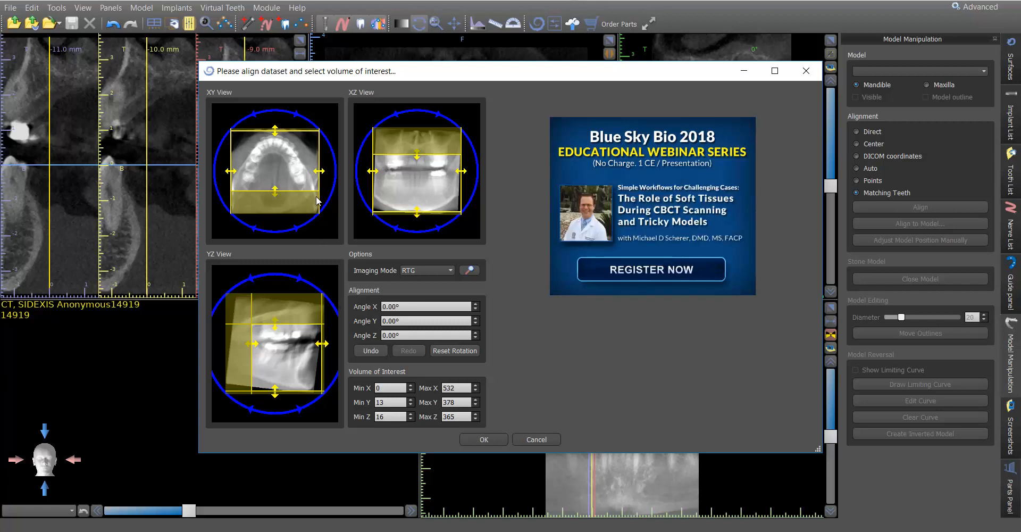
left_click_drag(320, 171, 312, 175)
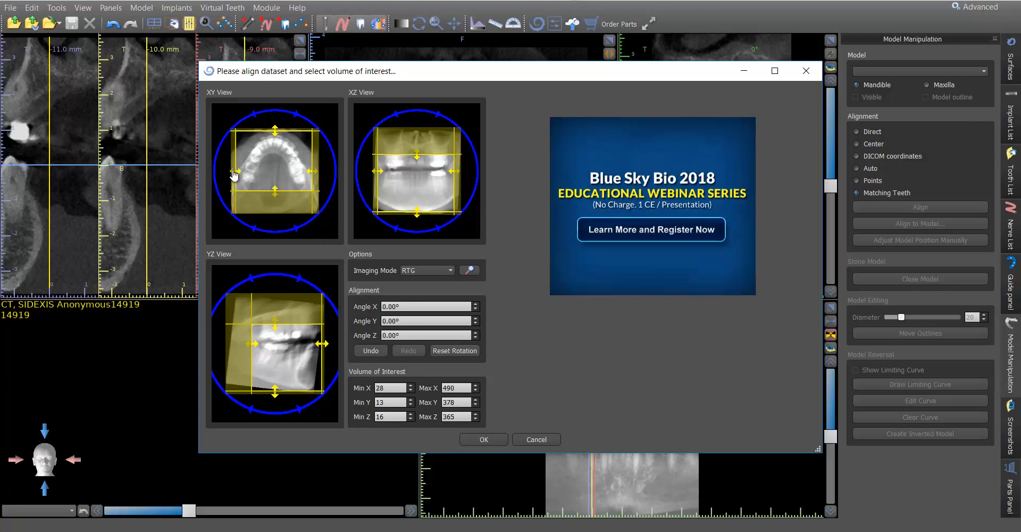
left_click_drag(230, 172, 234, 175)
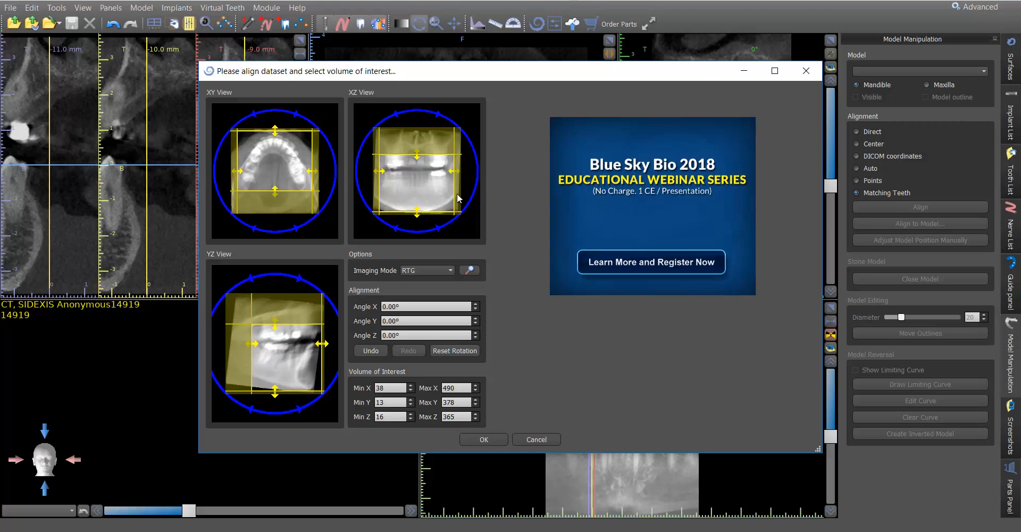
left_click(484, 439)
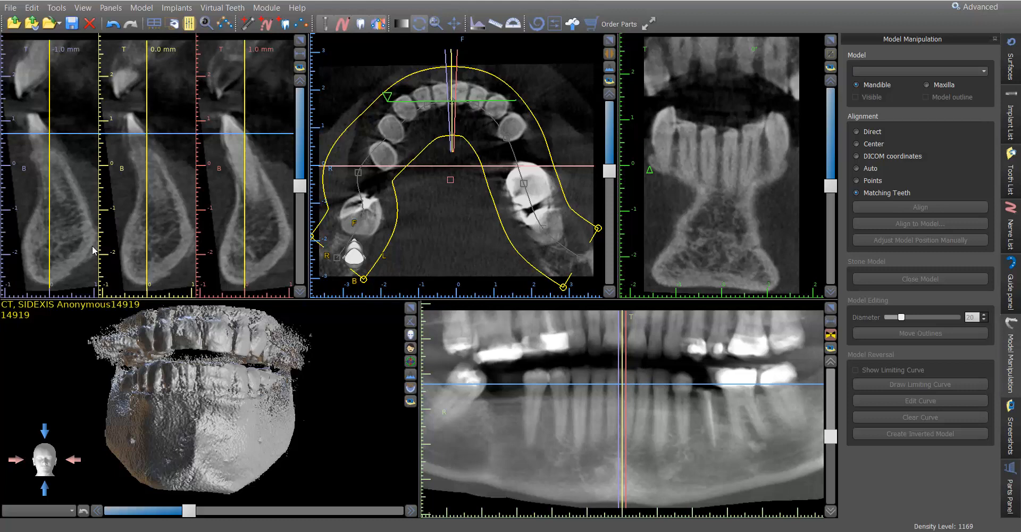
- Apply the Implant Tangential 3 perspective to the workspace
left_click(110, 8)
left_click(106, 10)
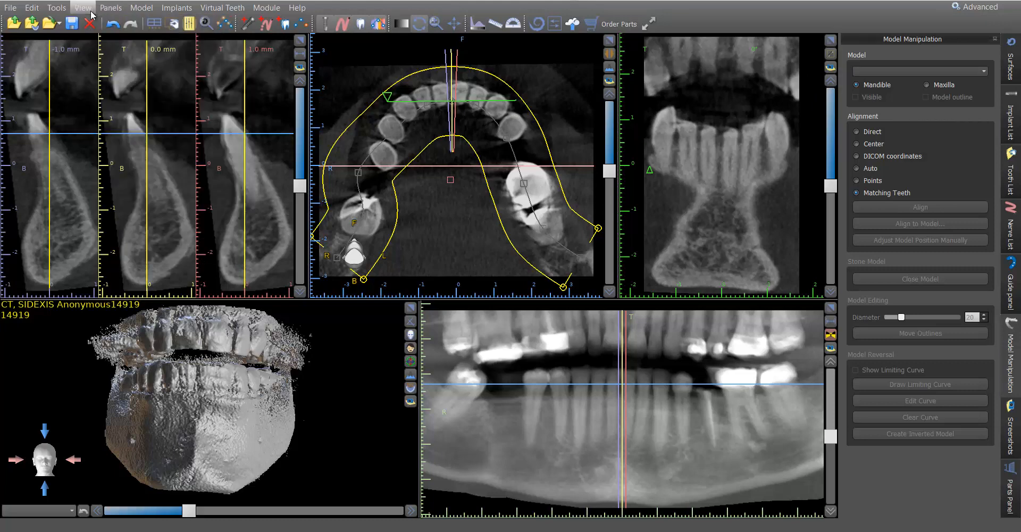
left_click(83, 8)
mouse_move(112, 60)
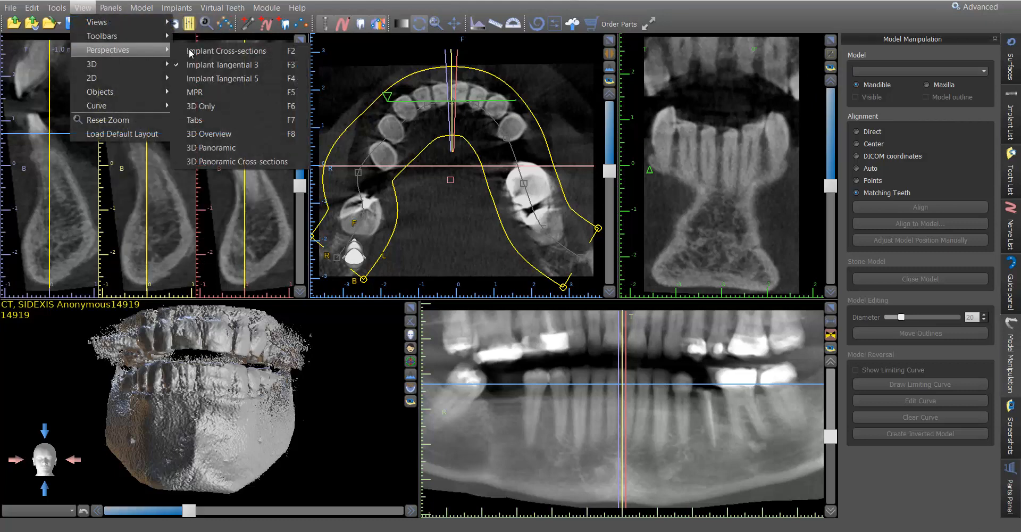
left_click(244, 66)
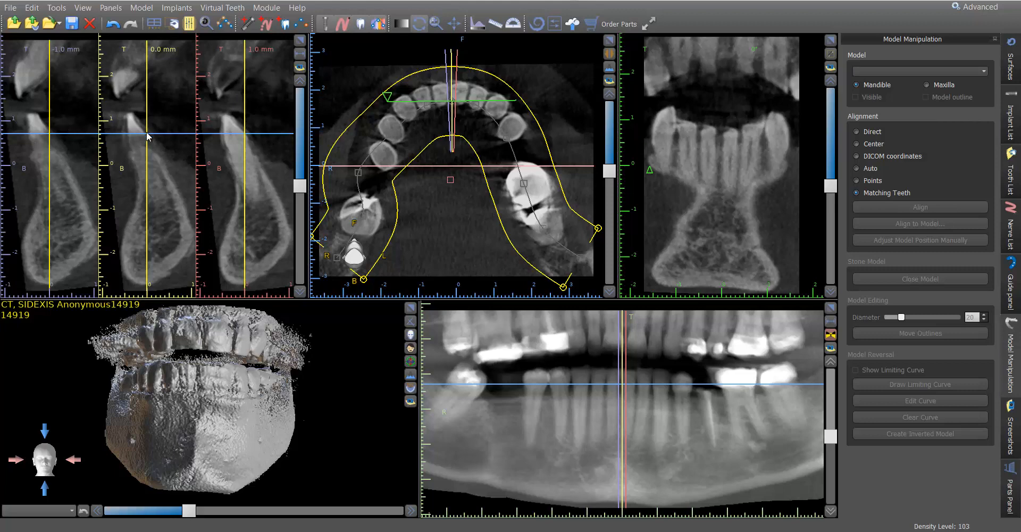
- Examine the lower front teeth by browsing the tangential cross-sections and turning the rotational slice through its full range of angles
scroll(147, 137, "down", 5)
scroll(147, 137, "up", 2)
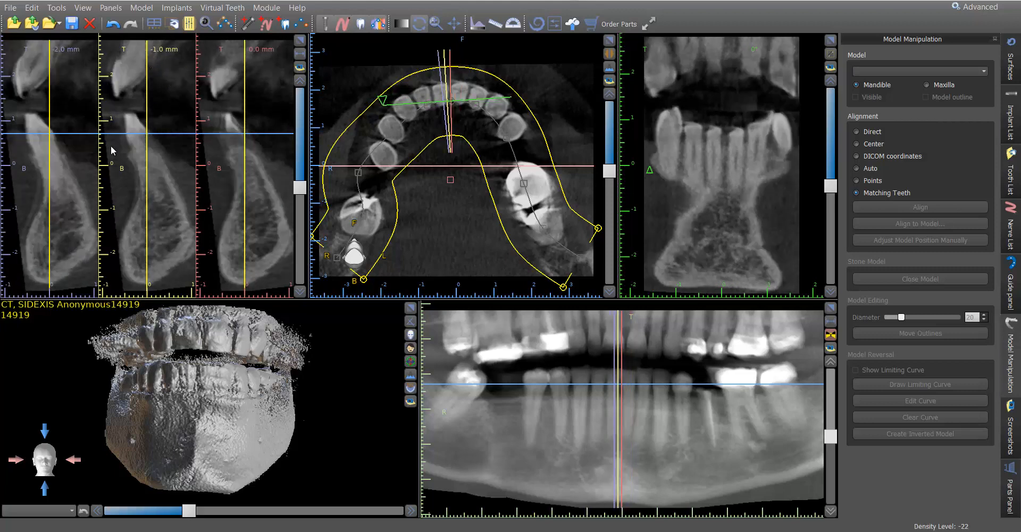
scroll(176, 199, "down", 1)
scroll(175, 199, "down", 2)
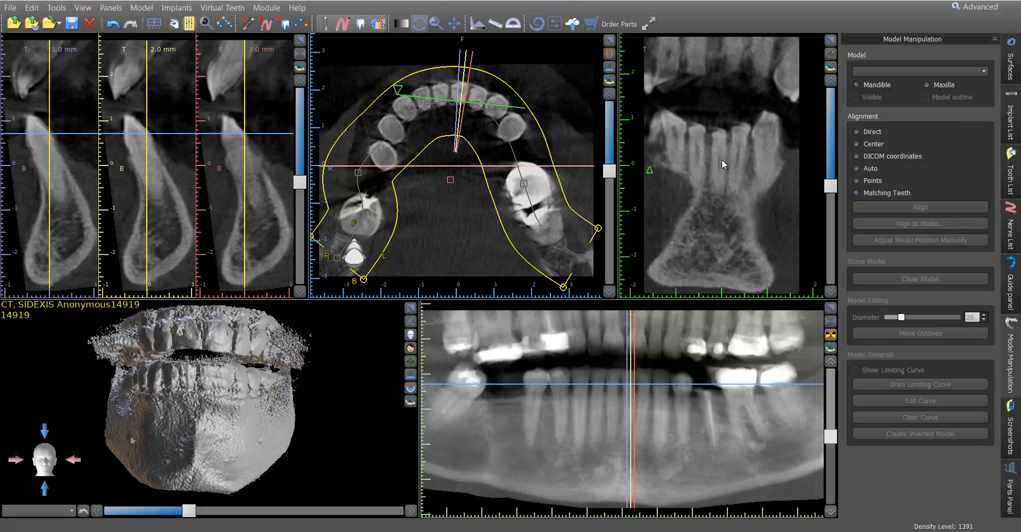
scroll(721, 157, "down", 17)
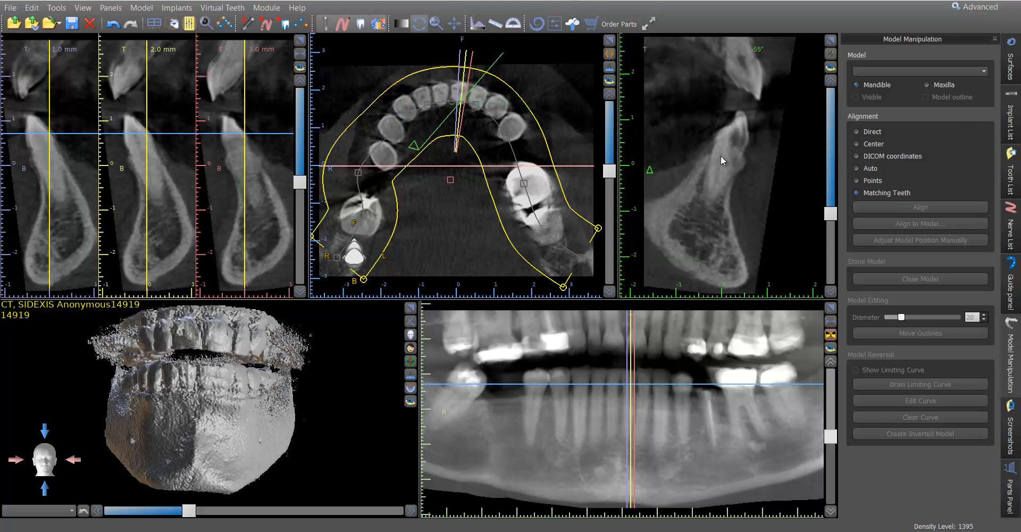
scroll(720, 155, "down", 19)
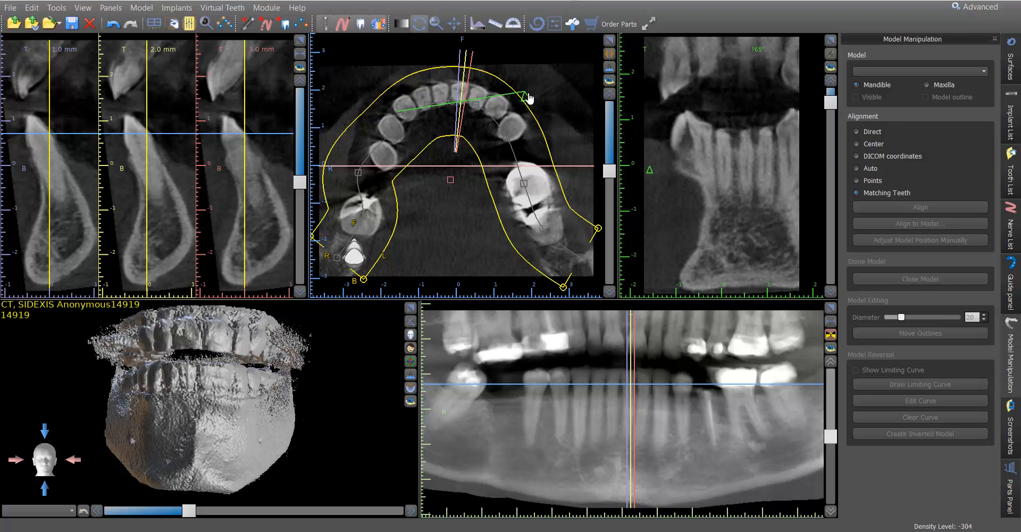
scroll(731, 146, "down", 20)
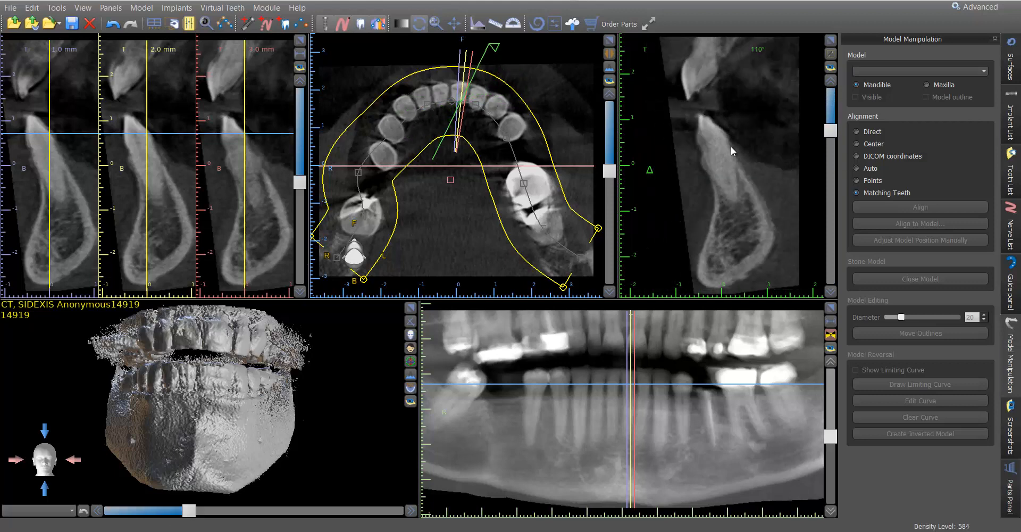
scroll(732, 146, "down", 13)
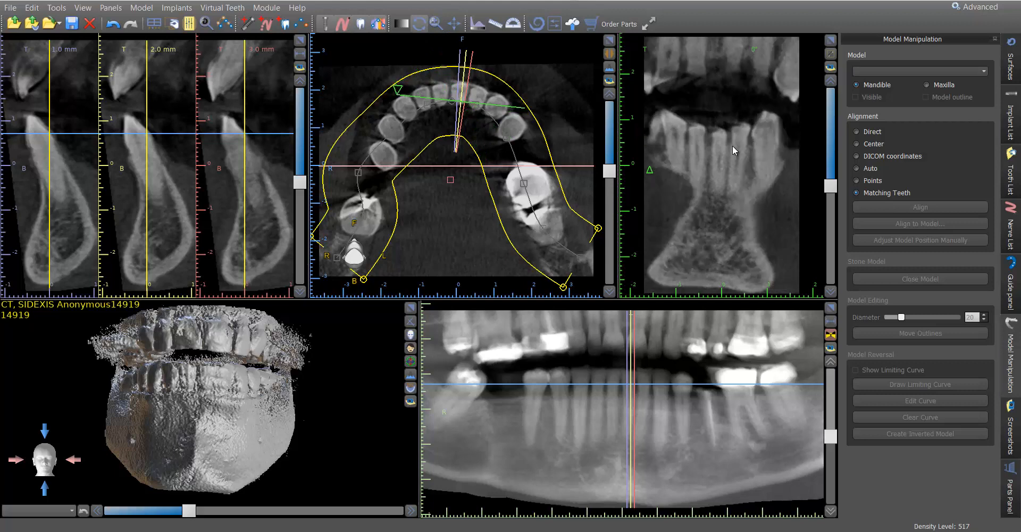
scroll(733, 148, "up", 1)
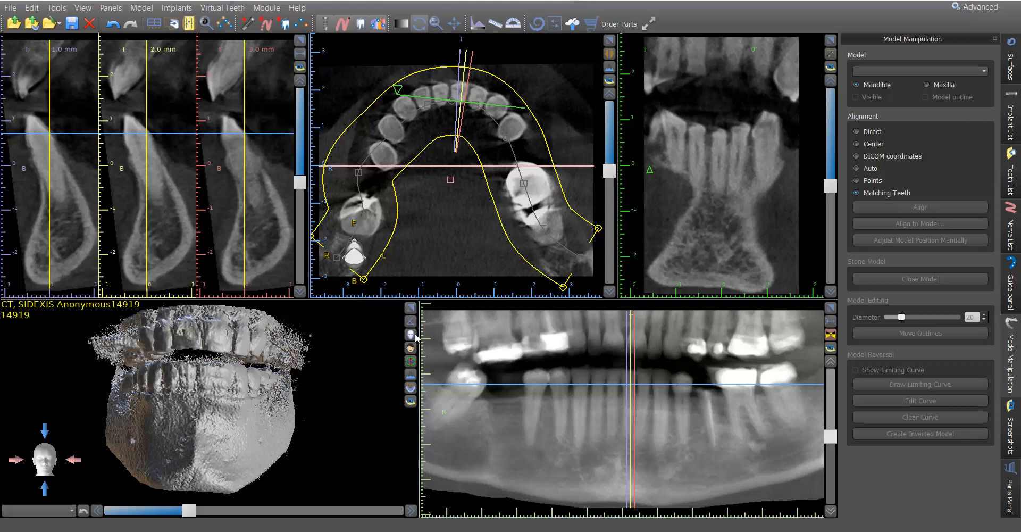
- Inspect the 3D jaw reconstruction from several angles in an enlarged 3D view
left_click(410, 308)
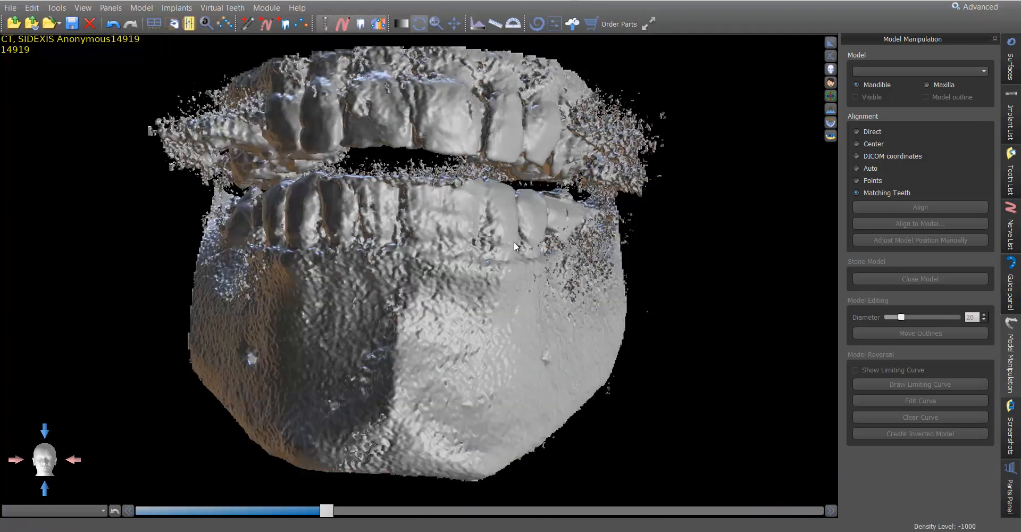
left_click_drag(514, 241, 670, 106)
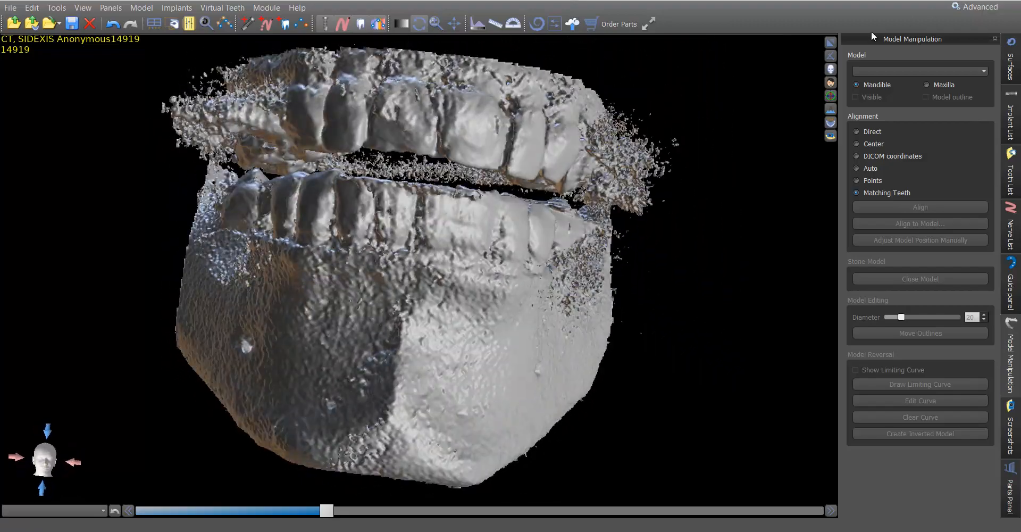
left_click(830, 43)
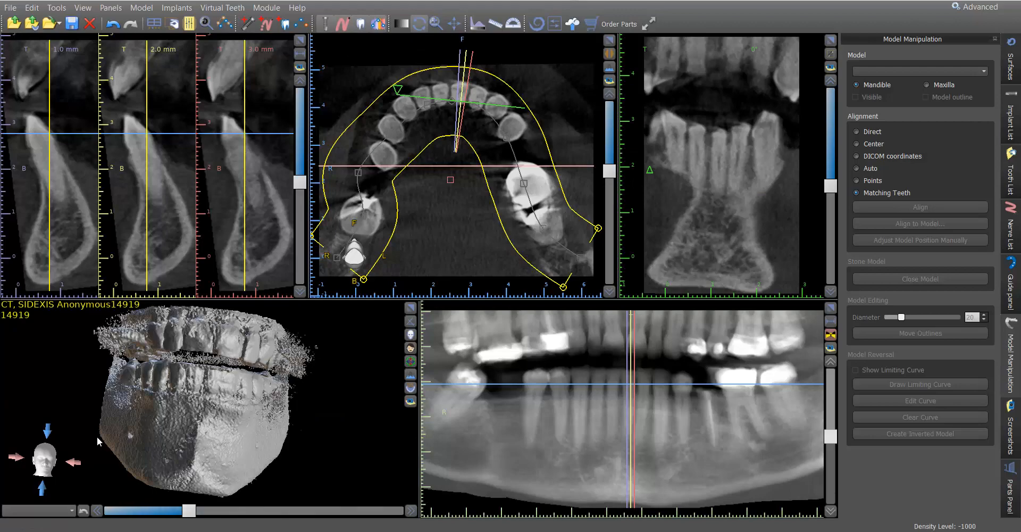
left_click_drag(96, 436, 120, 455)
left_click(410, 307)
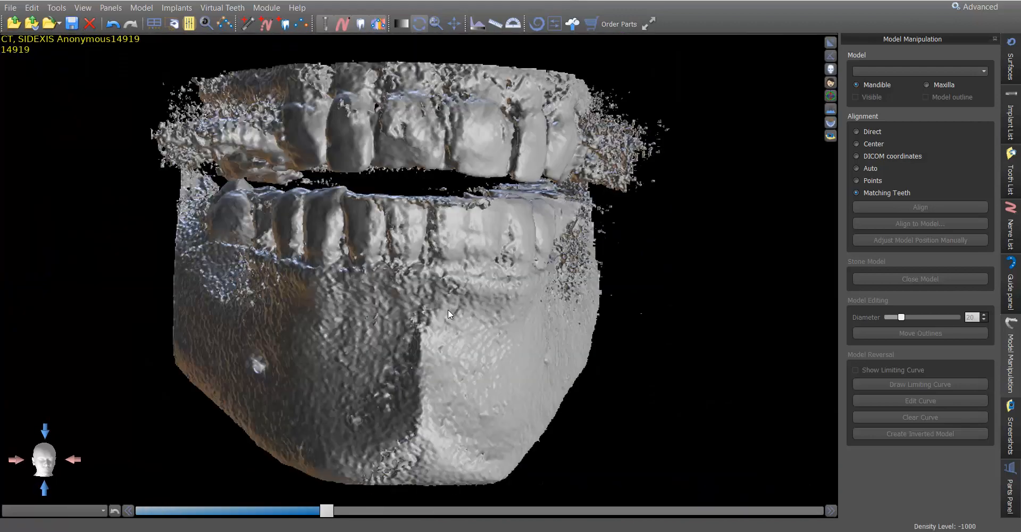
left_click_drag(433, 238, 329, 490)
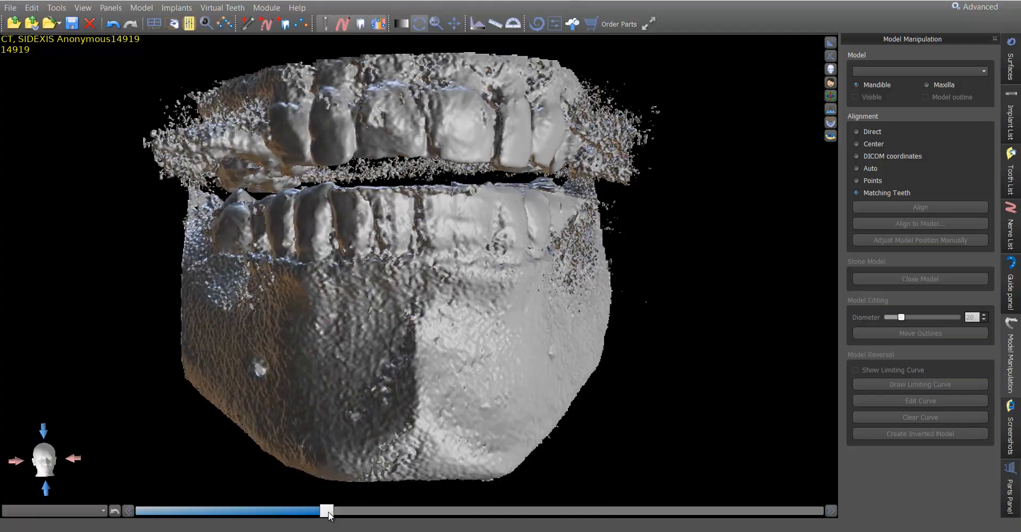
- Adjust the 3D rendering threshold, raising it until the scatter around the teeth thins out, and restore the multi-view layout
mouse_move(329, 515)
left_mouse_down()
mouse_move(279, 514)
mouse_move(329, 513)
mouse_move(294, 513)
mouse_move(312, 514)
left_mouse_up()
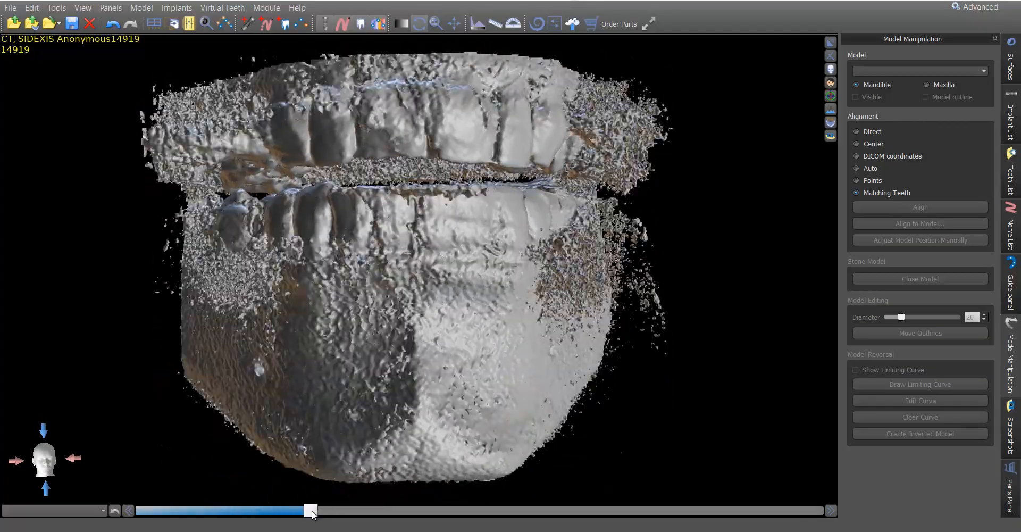
left_click_drag(319, 341, 408, 187)
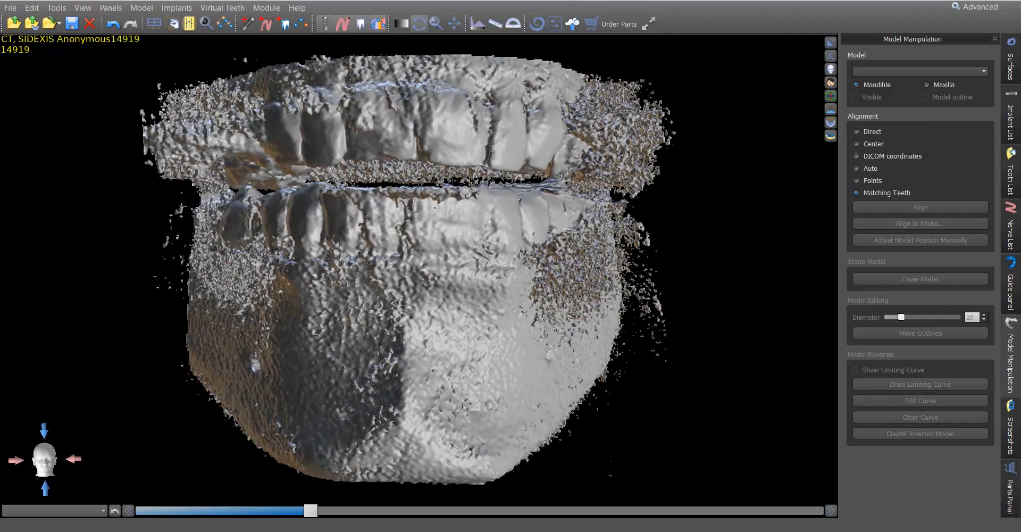
mouse_move(311, 514)
left_mouse_down()
mouse_move(373, 513)
mouse_move(301, 514)
mouse_move(331, 516)
left_mouse_up()
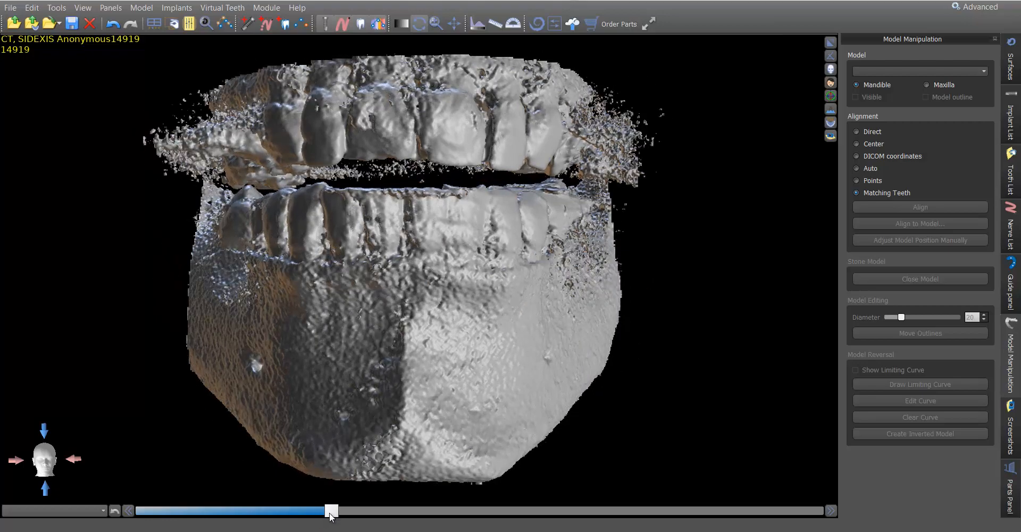
left_click_drag(418, 308, 257, 441)
left_click_drag(384, 278, 591, 266)
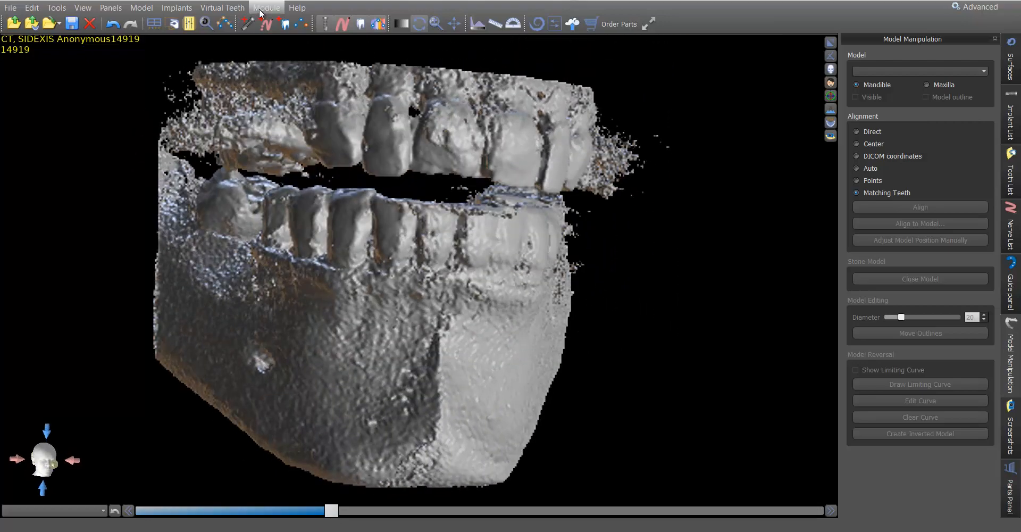
left_click_drag(723, 199, 537, 120)
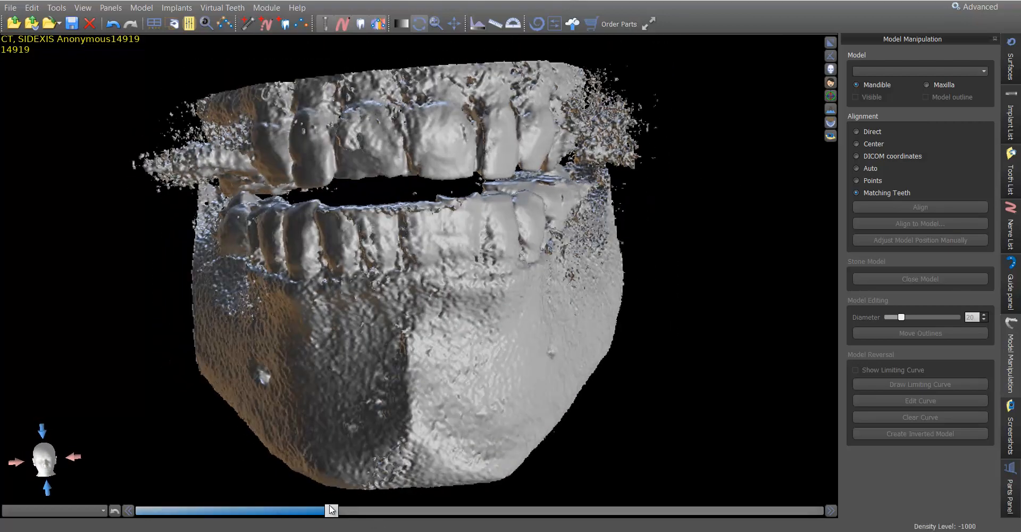
left_click_drag(331, 511, 481, 327)
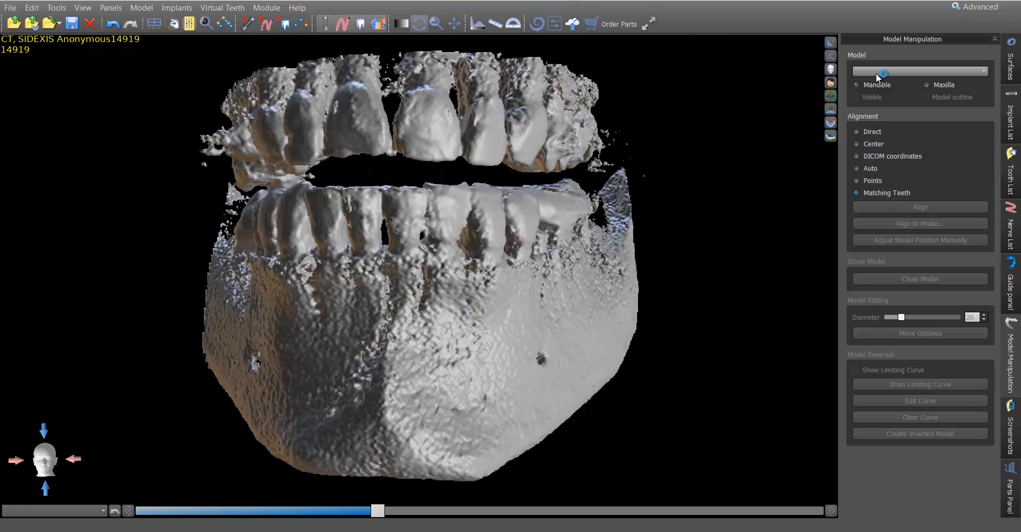
left_click(830, 45)
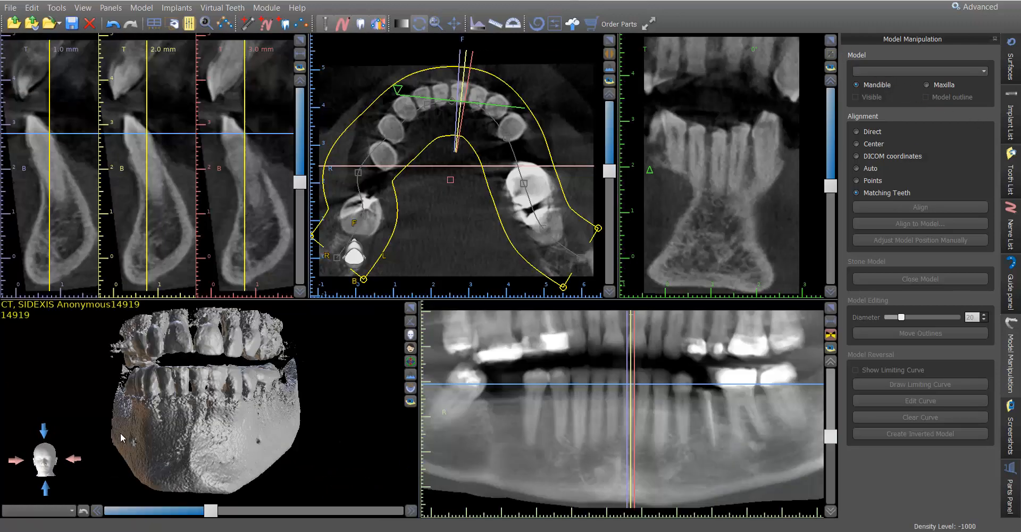
- Examine the 3D jaw reconstruction from the sides, front and vertical direction, then by free rotation, returning it to the front view
left_click_drag(338, 408, 278, 420)
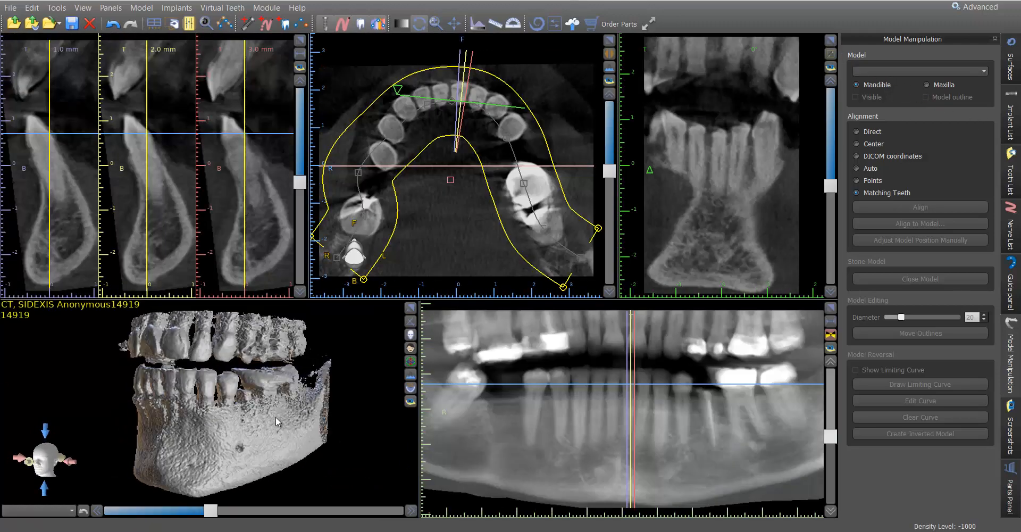
left_click(32, 465)
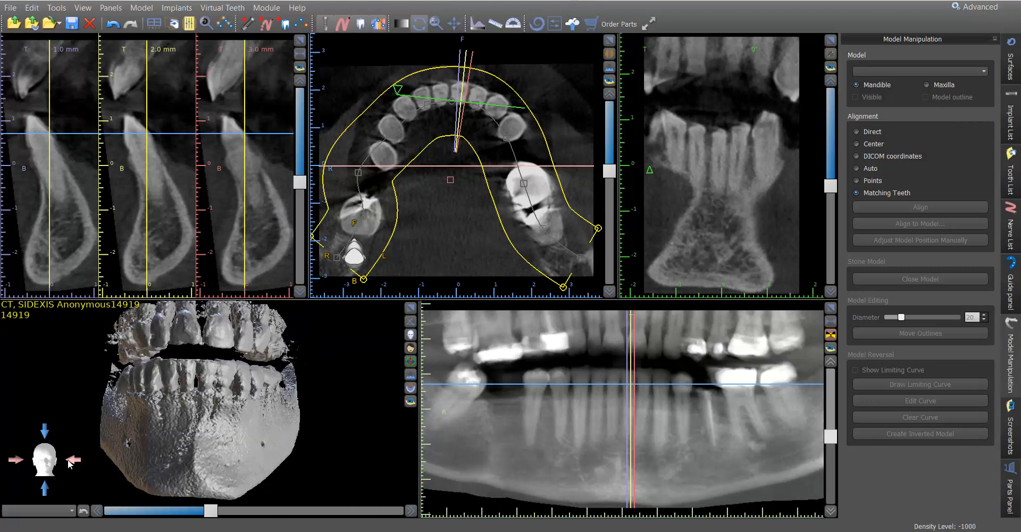
left_click(75, 462)
left_click(45, 488)
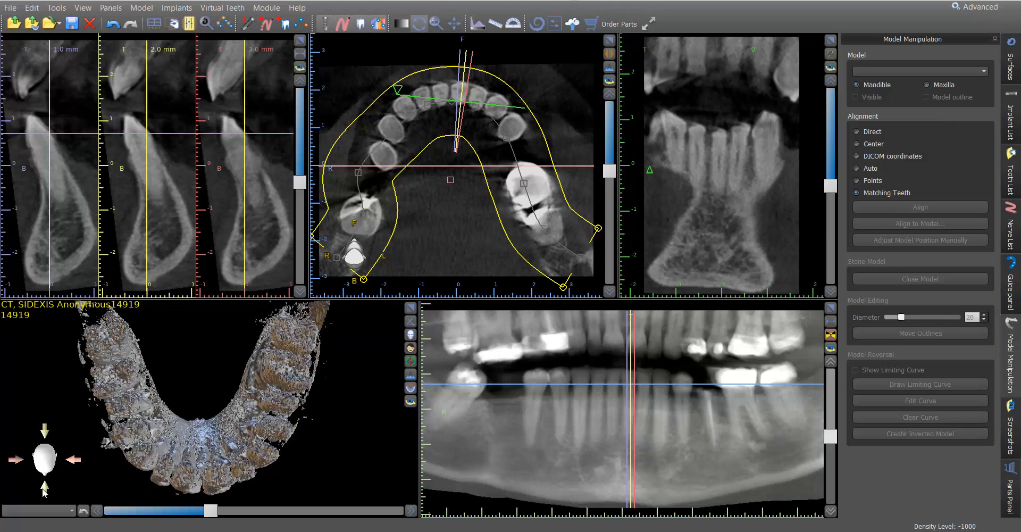
left_click(45, 489)
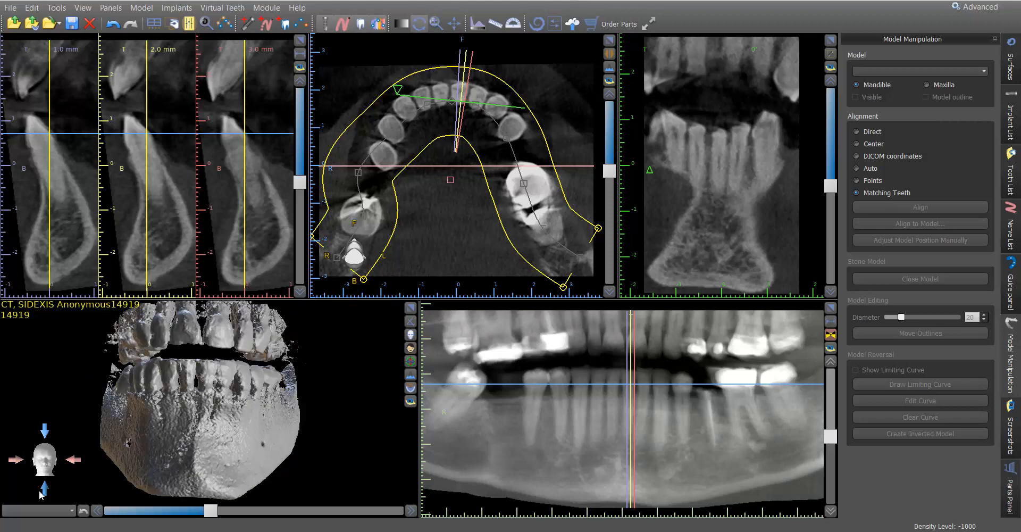
left_click_drag(175, 447, 107, 172)
left_click(160, 240)
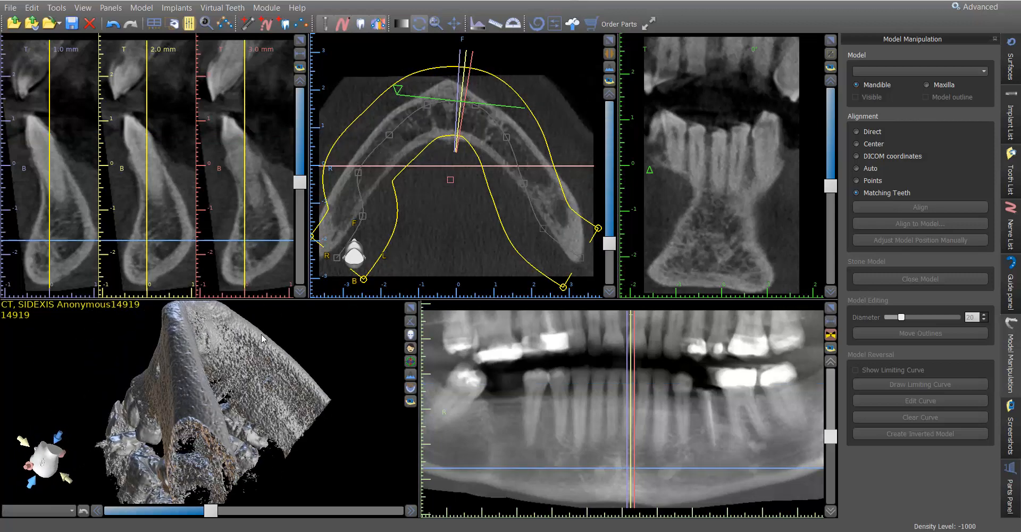
left_click_drag(218, 468, 180, 325)
left_click(24, 442)
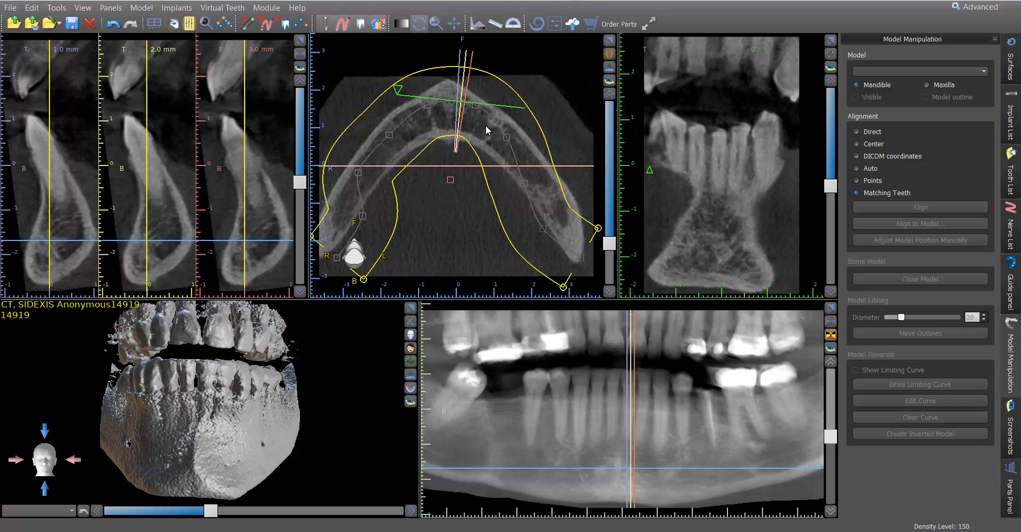
- Switch the panorama to a thin slice and move the curve's two rearmost right-side points outward onto the mandible
left_click(832, 336)
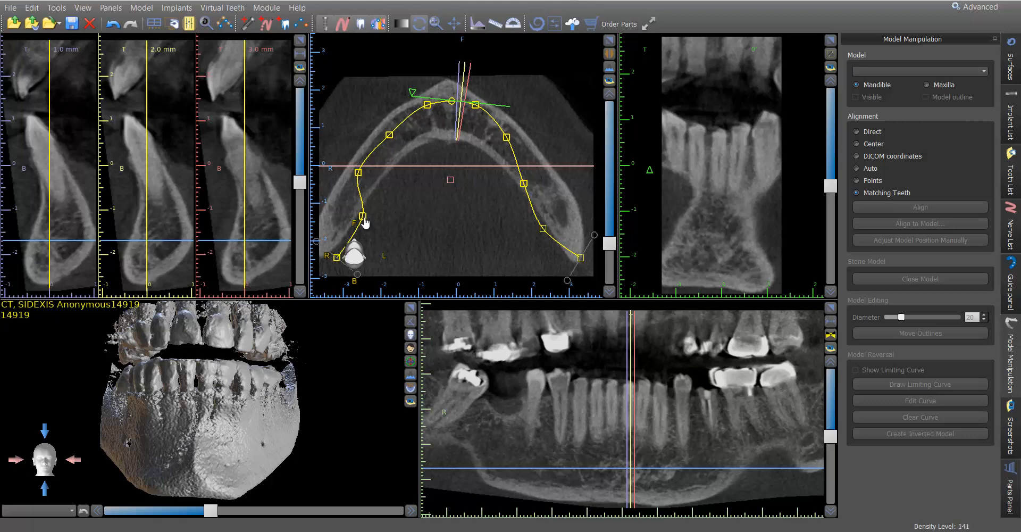
left_click_drag(364, 217, 343, 212)
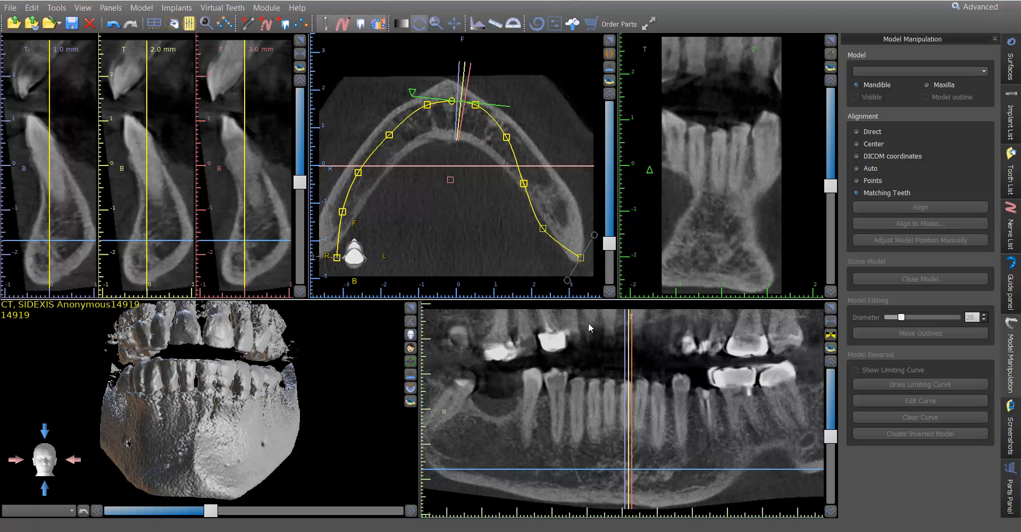
left_click_drag(337, 259, 314, 256)
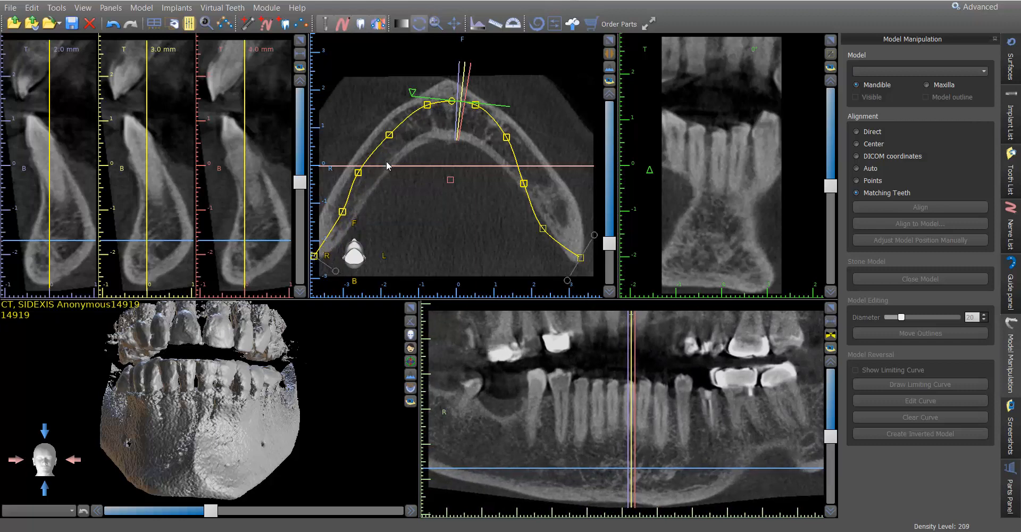
- Centre the slices on the root-filled lower left tooth and shift the curve point just behind it slightly outward
left_click(710, 407)
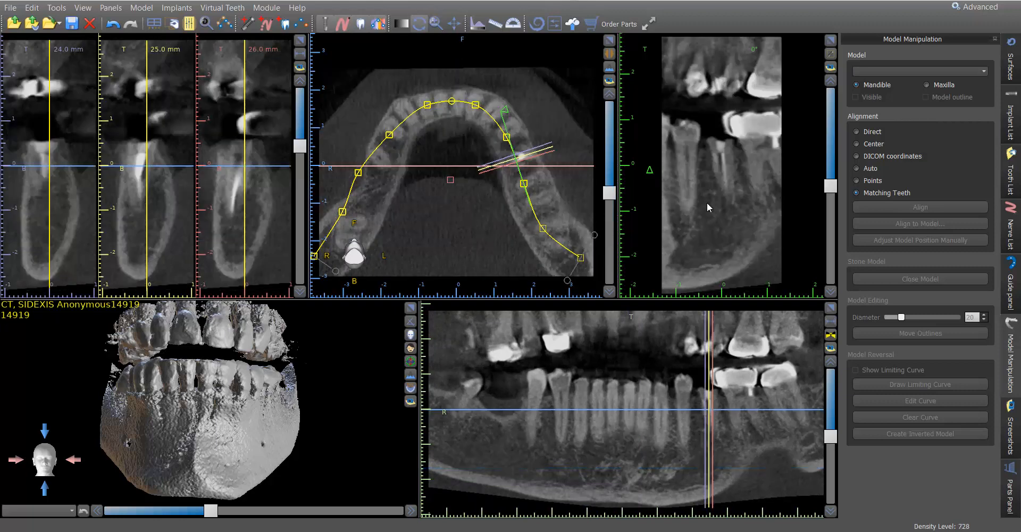
left_click(140, 167)
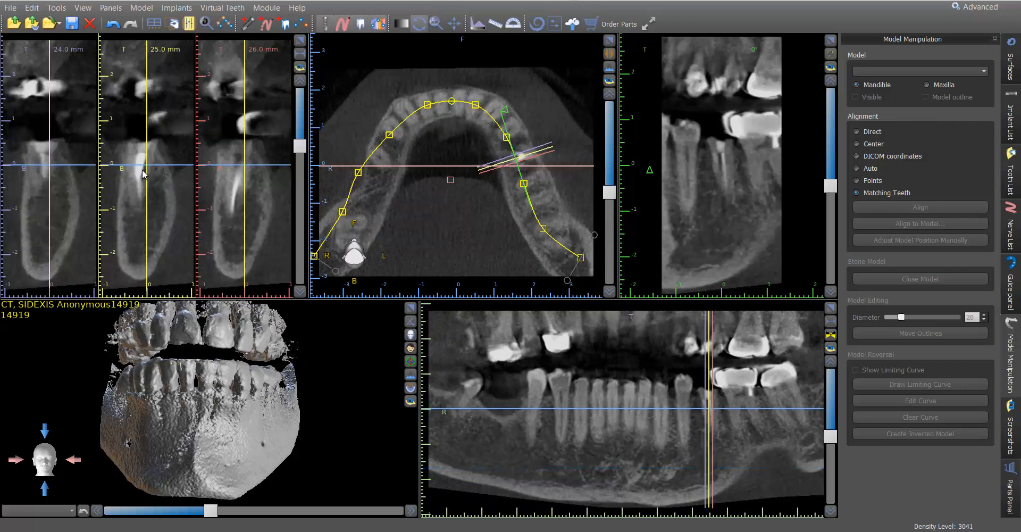
left_click_drag(144, 164, 144, 158)
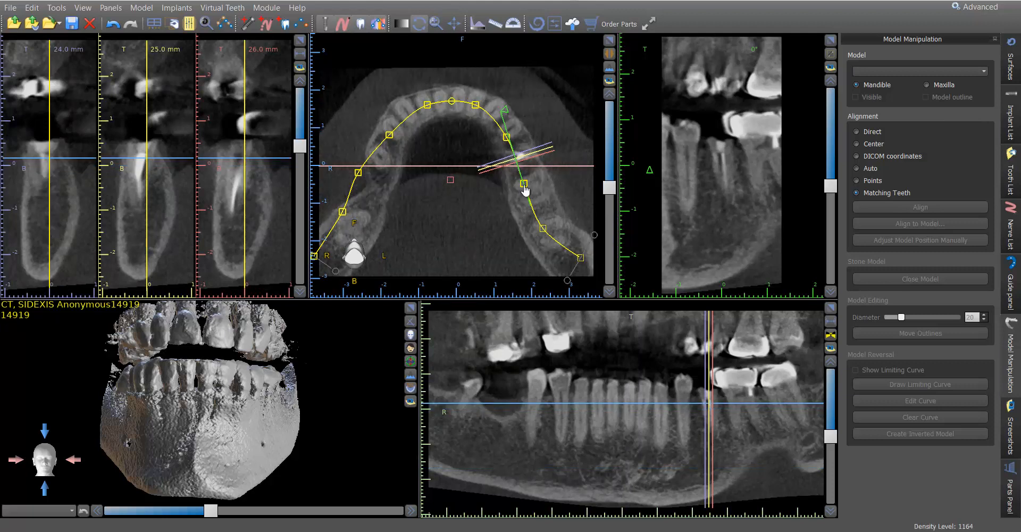
left_click_drag(527, 189, 535, 162)
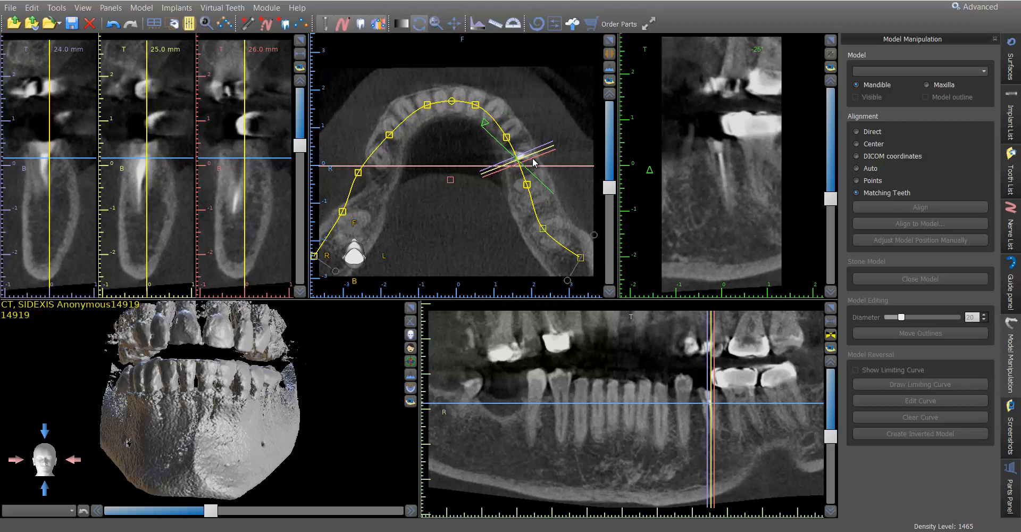
- Reposition the panoramic curve's points on the patient's left side to follow the lower tooth roots, extending the end point farther back
left_click(379, 164)
left_click(512, 139)
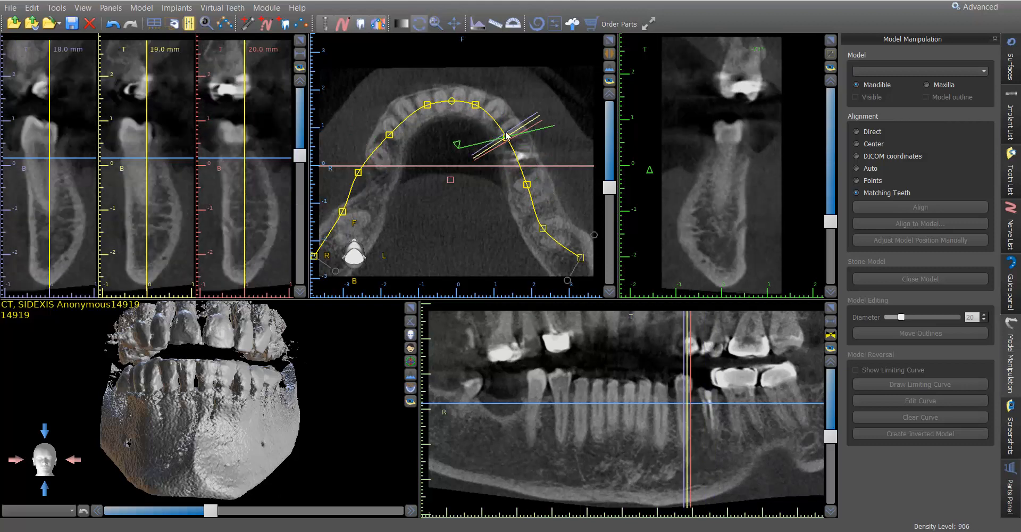
left_click(428, 107)
left_click_drag(508, 142, 510, 136)
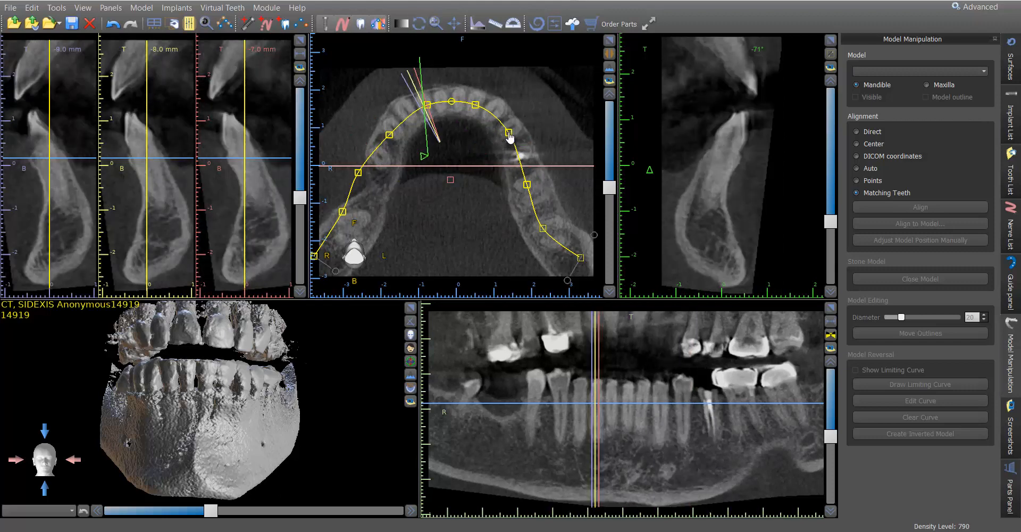
left_click_drag(527, 185, 529, 185)
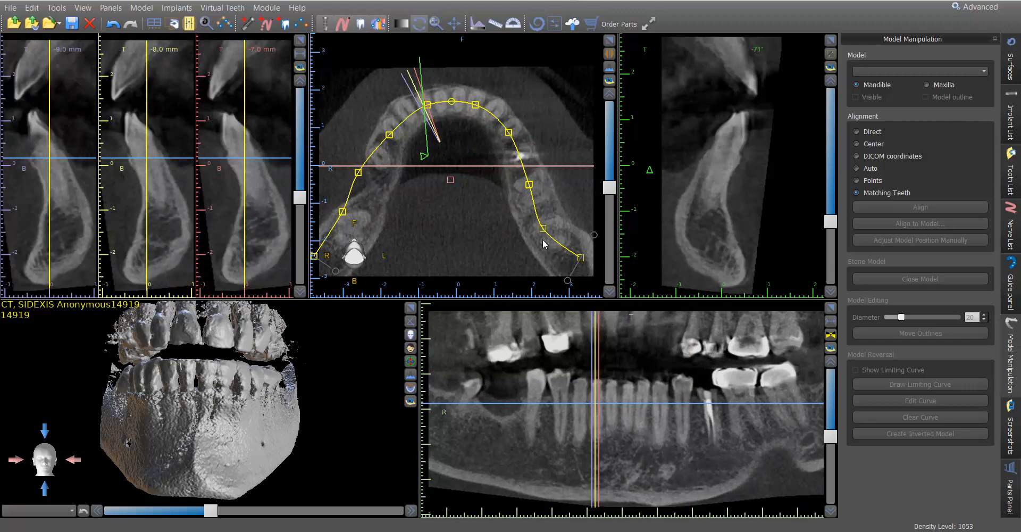
left_click_drag(543, 229, 553, 233)
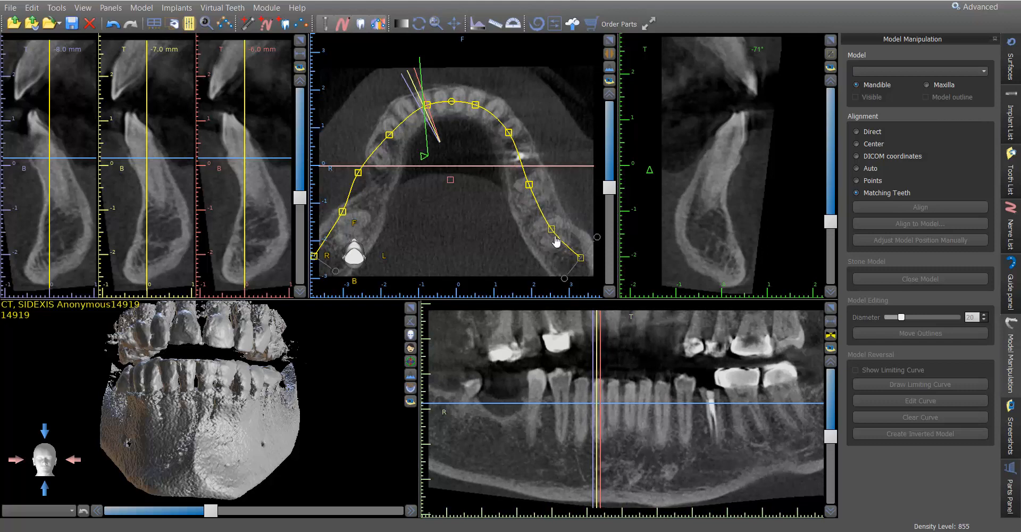
left_click_drag(580, 266, 581, 285)
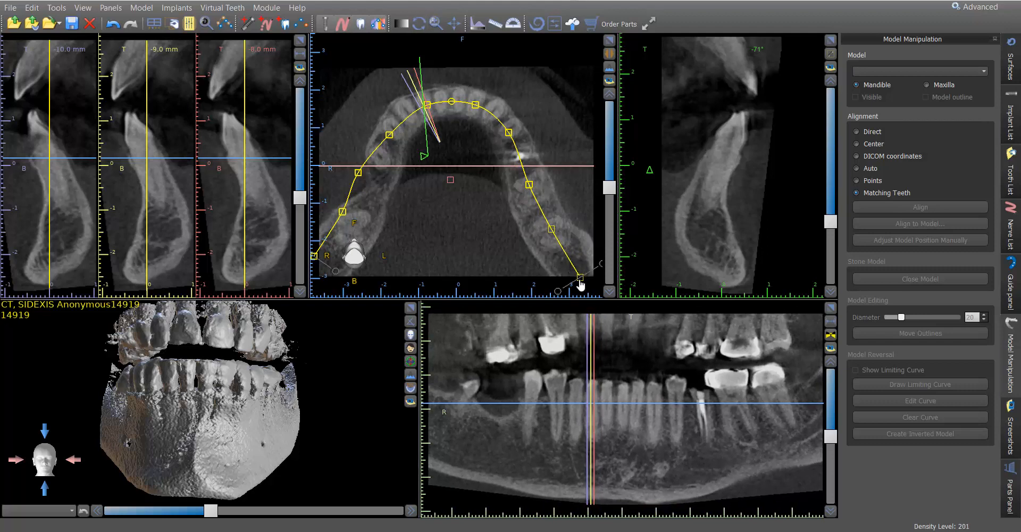
- Move the panoramic curve's right-side points inward along the premolar and molar roots and adjust the right end point
left_click_drag(361, 178, 352, 219)
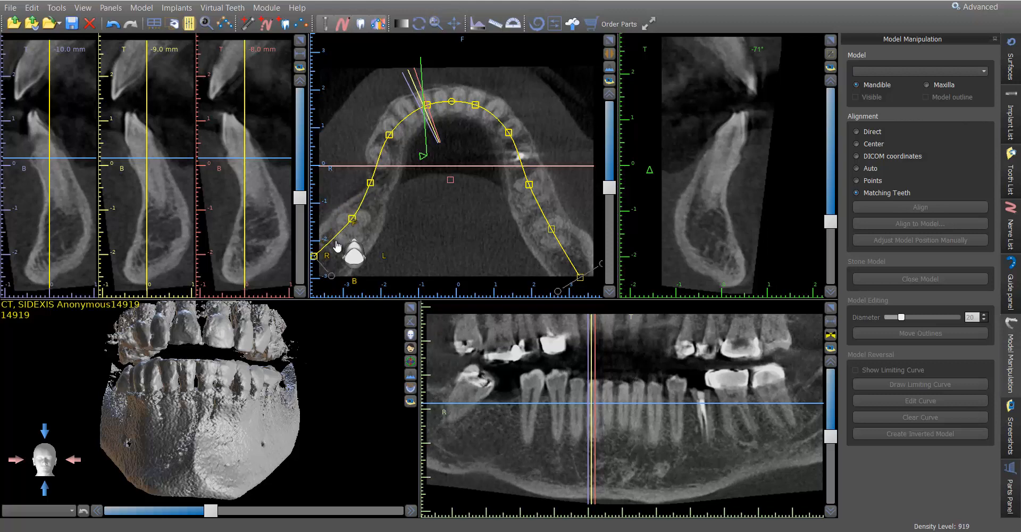
left_click_drag(317, 260, 322, 266)
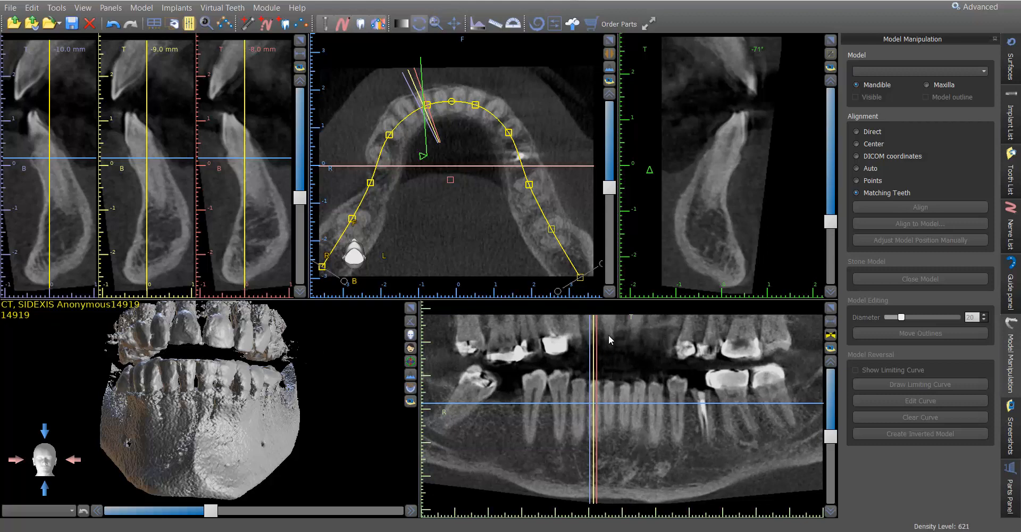
scroll(497, 208, "down", 1)
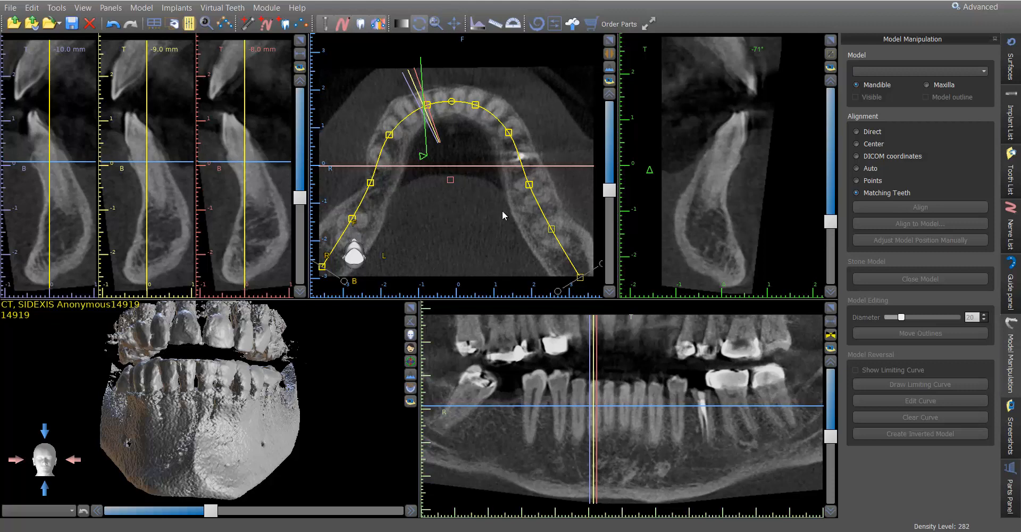
- Bring the axial slice to the upper teeth and expand the whole panoramic curve forward and outward towards the upper arch
left_click(613, 348)
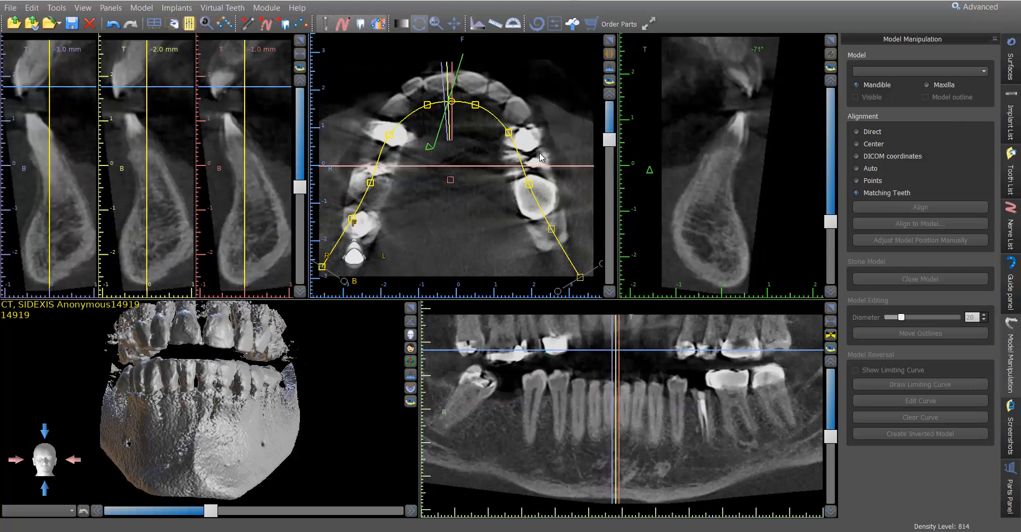
left_click(347, 133)
mouse_move(452, 103)
left_mouse_down()
mouse_move(452, 84)
mouse_move(461, 107)
mouse_move(460, 96)
left_mouse_up()
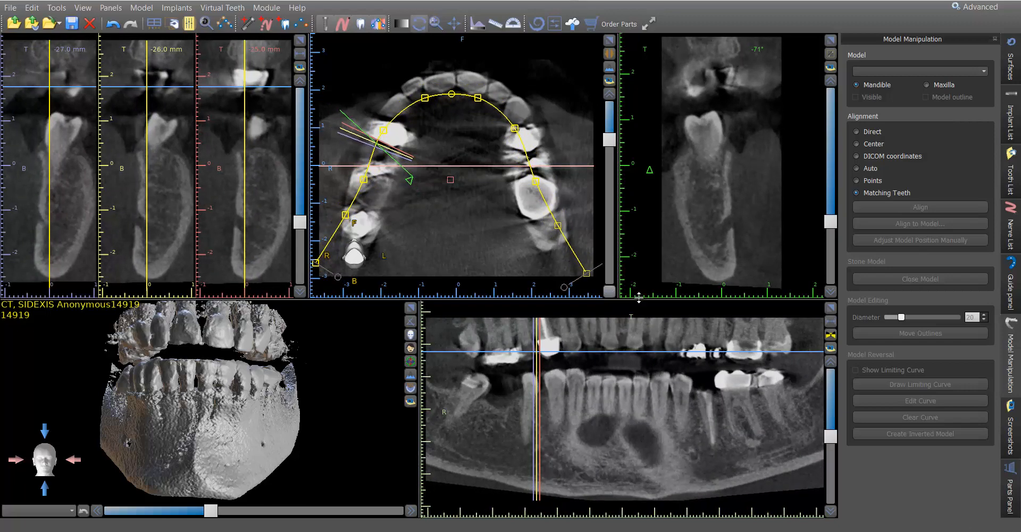
- Bring the axial slice to the lower incisor crowns and move the curve's front points forward onto them
left_click(622, 375)
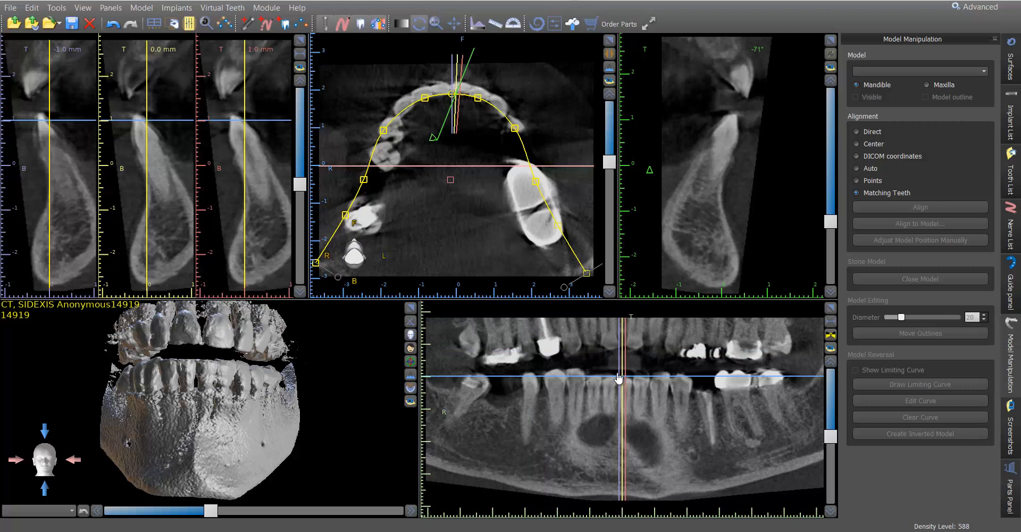
left_click(444, 89)
left_click_drag(478, 98, 425, 96)
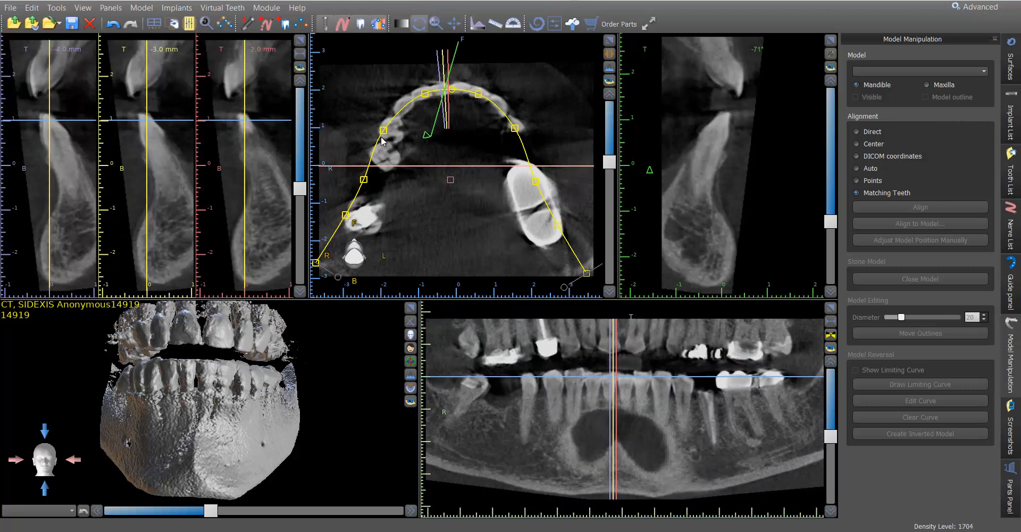
- Pull the panoramic curve's right-side points inward through the lower premolar and molar crowns, including the right end point
left_click_drag(364, 181, 369, 185)
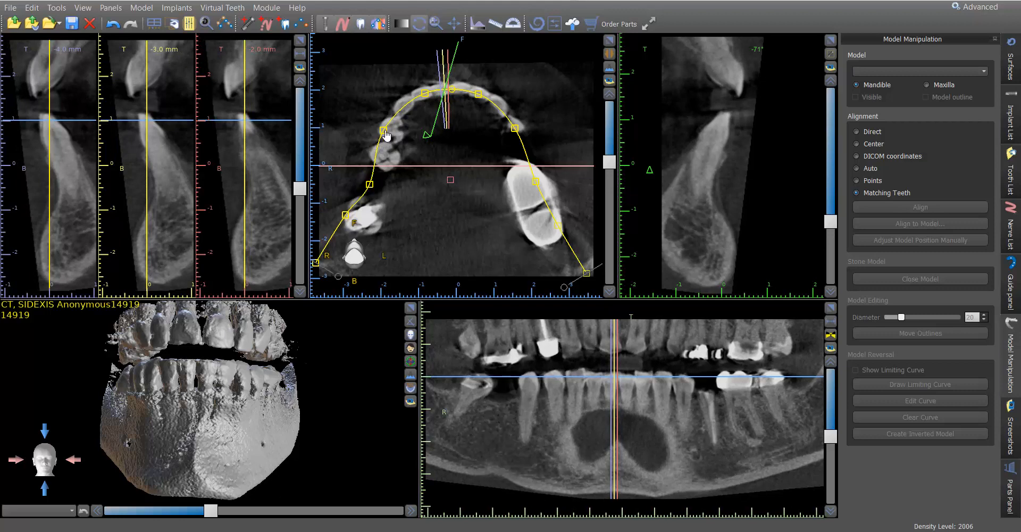
left_click_drag(384, 131, 388, 131)
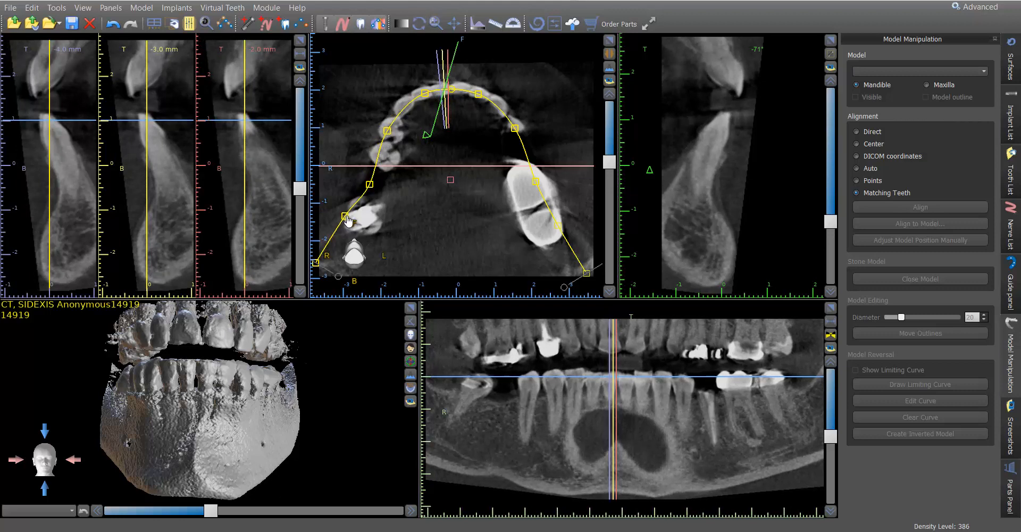
left_click_drag(346, 215, 354, 224)
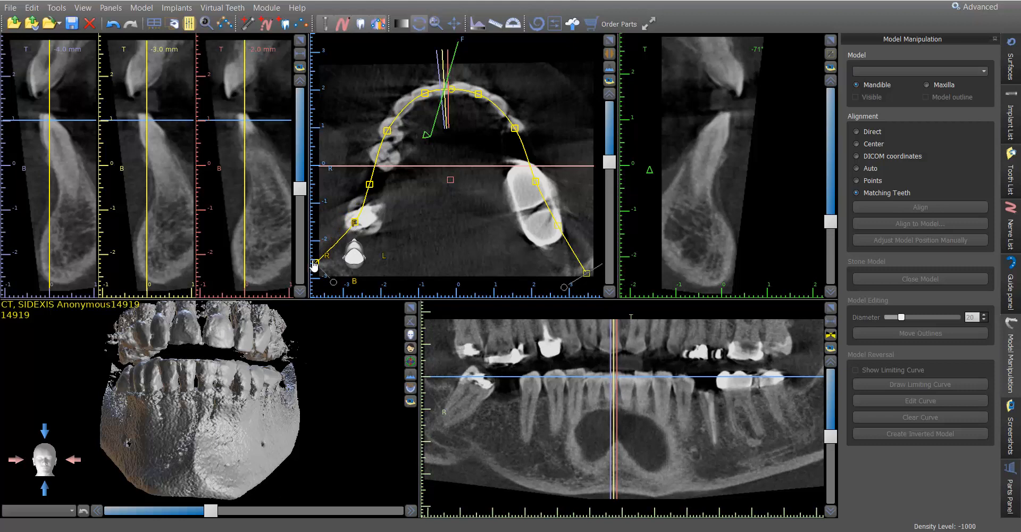
left_click_drag(316, 262, 326, 271)
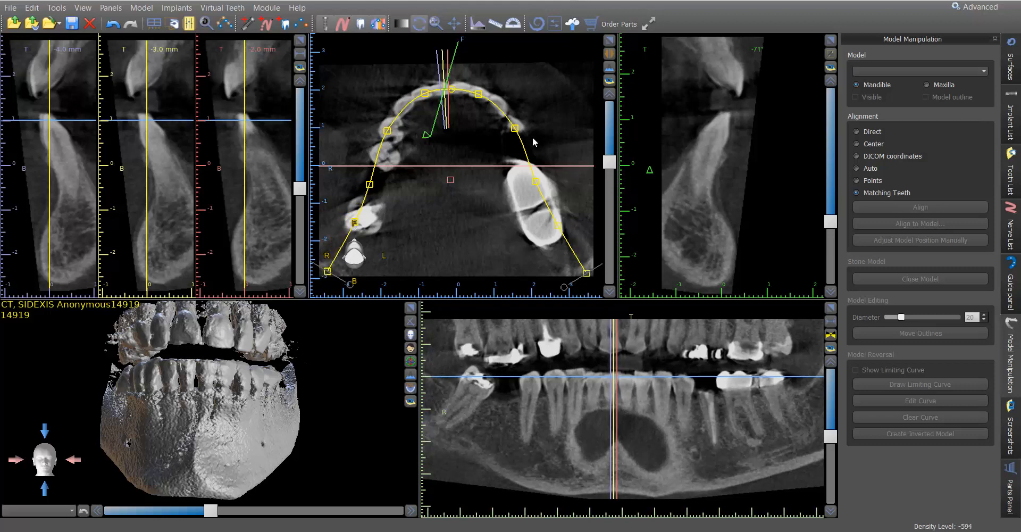
- Fine-tune the panoramic curve's left-side points at the premolar, molar and rear end, moving each slightly inward
left_click_drag(536, 185, 534, 189)
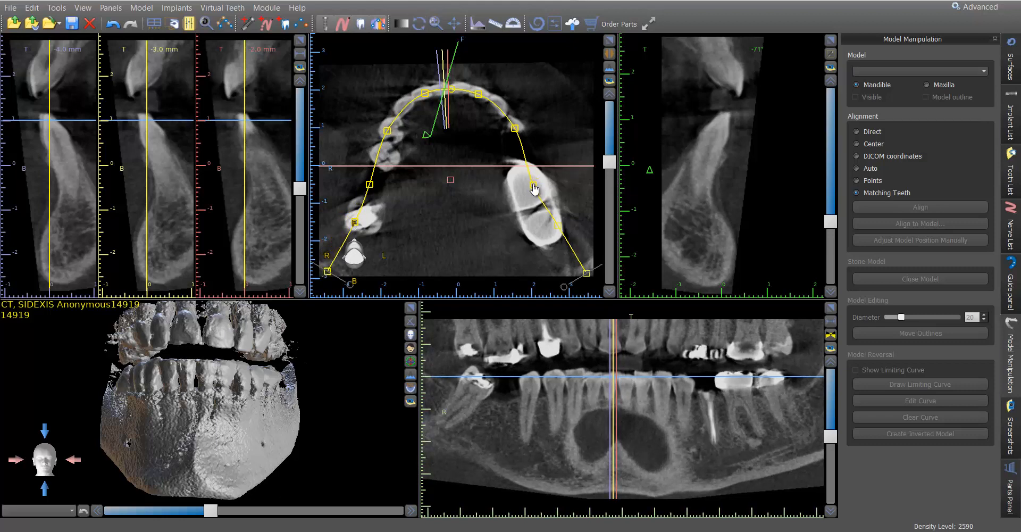
left_click_drag(515, 132, 514, 132)
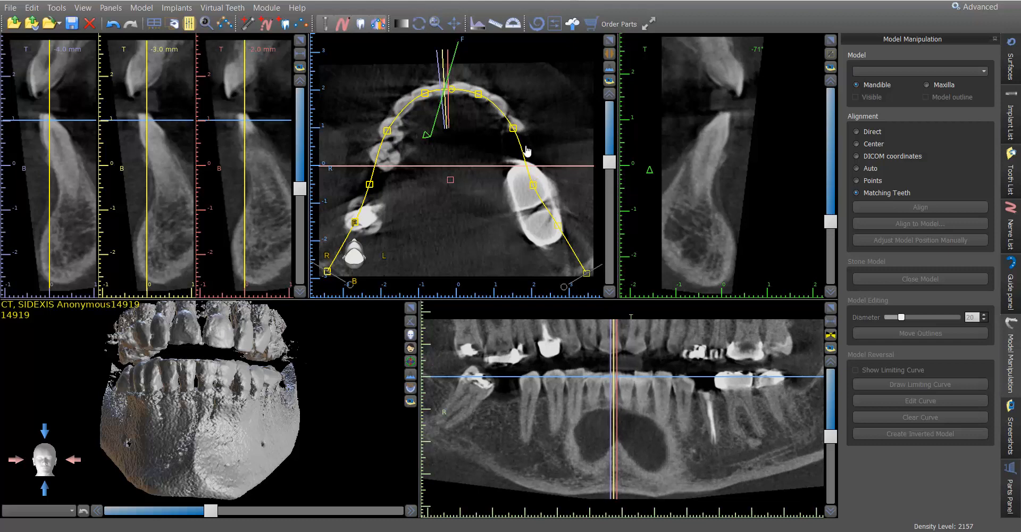
left_click_drag(587, 275, 585, 276)
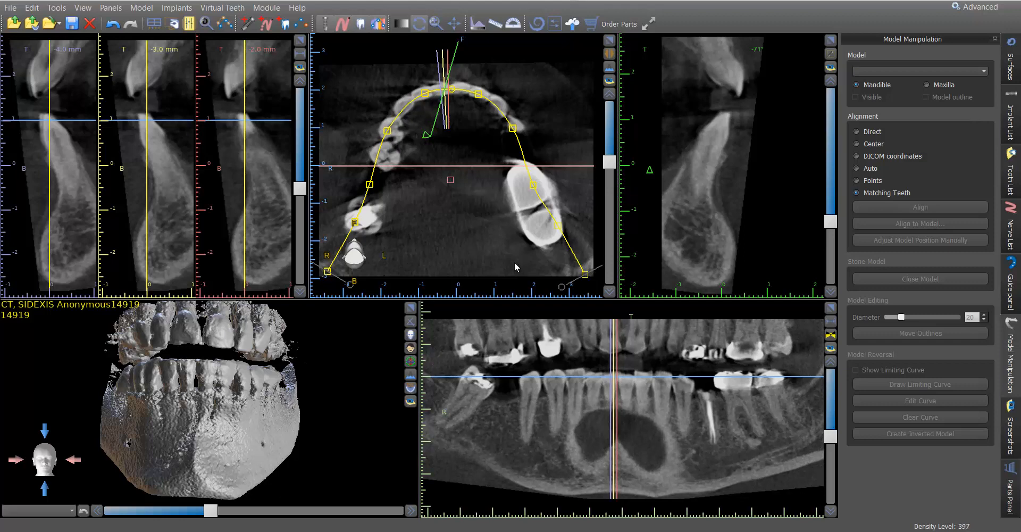
- Set the rotational slice to -66°, restore the thick-slab panorama and turn the 3D jaw to an oblique front view
left_click(834, 212)
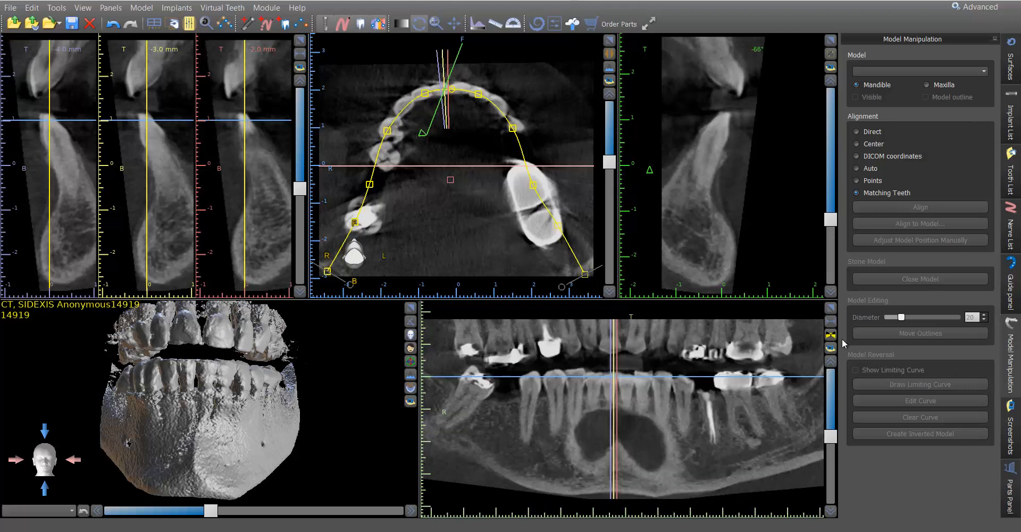
left_click(831, 335)
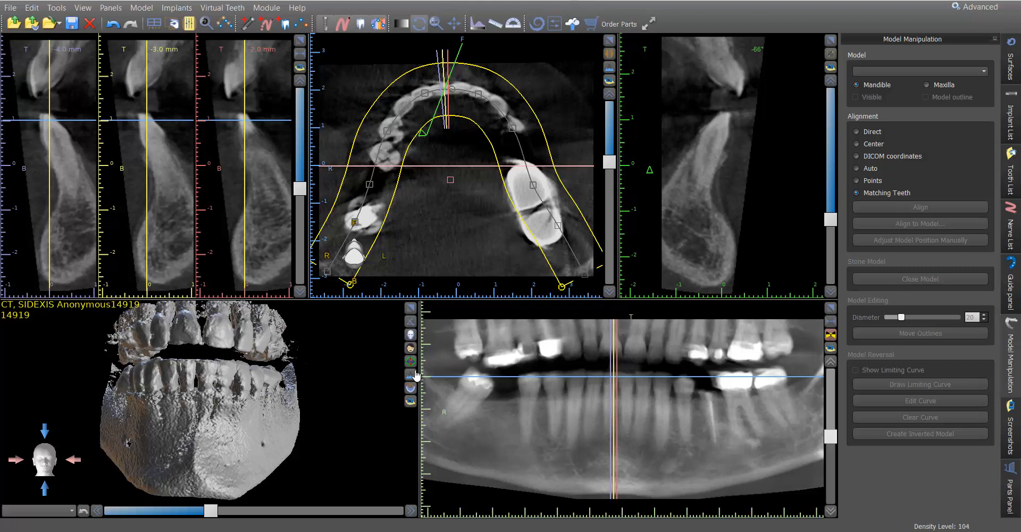
left_click_drag(254, 343, 304, 384)
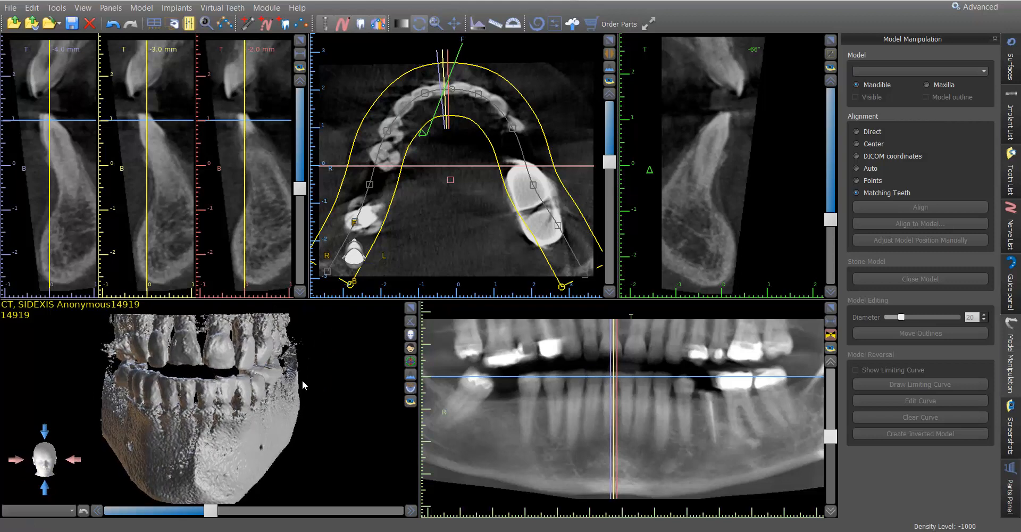